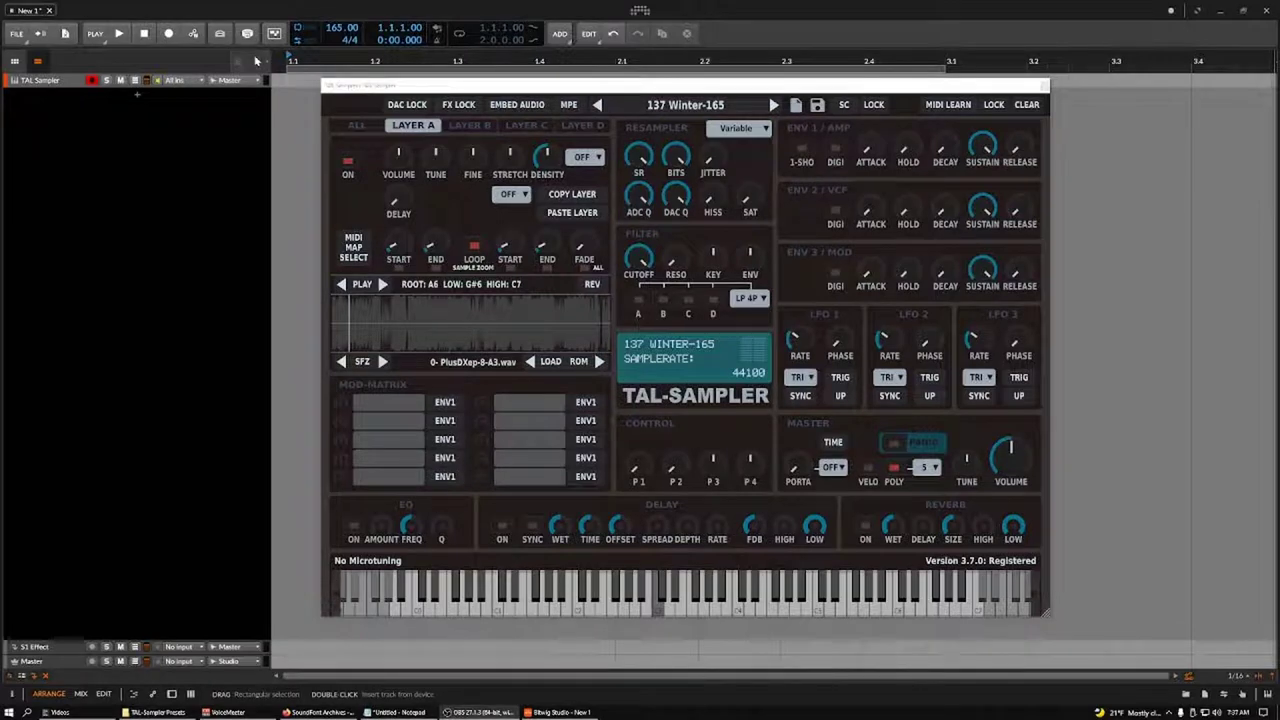
Bring the browser with the Digital Sound Factory SoundFont catalogue to the front.
{"action": "key", "text": "alt+Tab"}
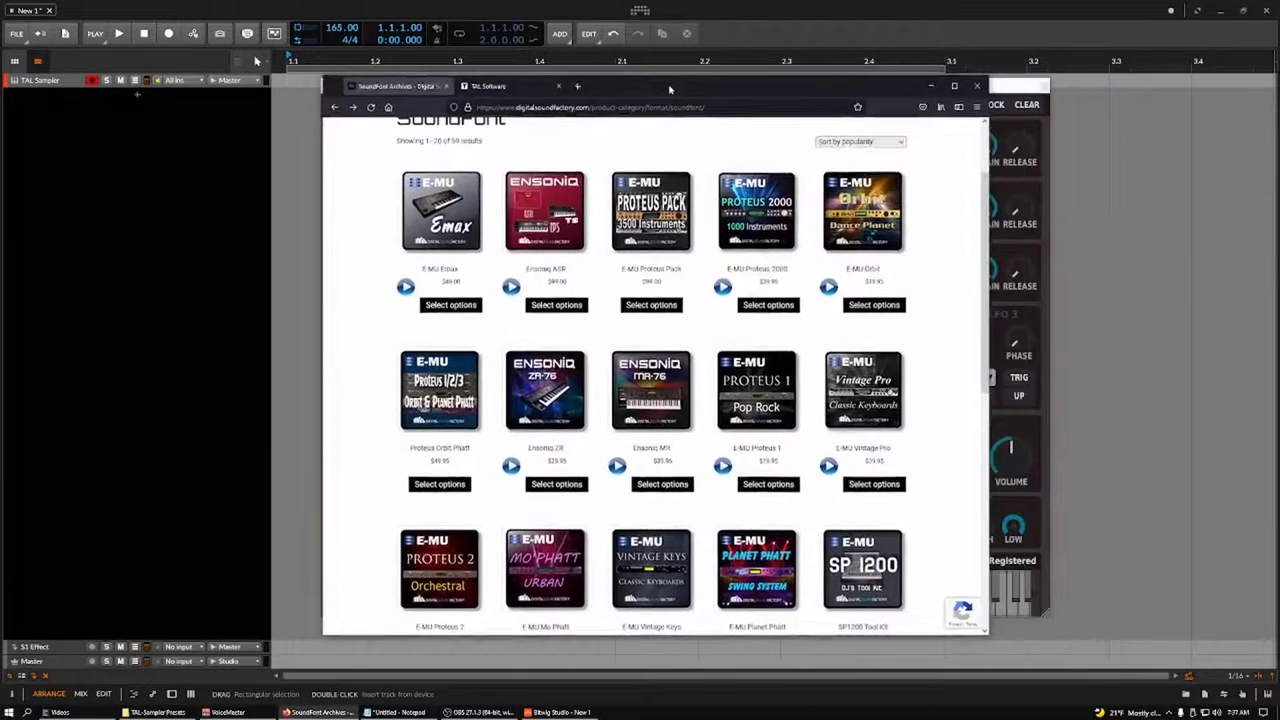
Return to the top of the SoundFont listing and open the E-MU Orbit product page.
{"action": "scroll", "coordinate": [937, 276], "scroll_direction": "up", "scroll_amount": 2}
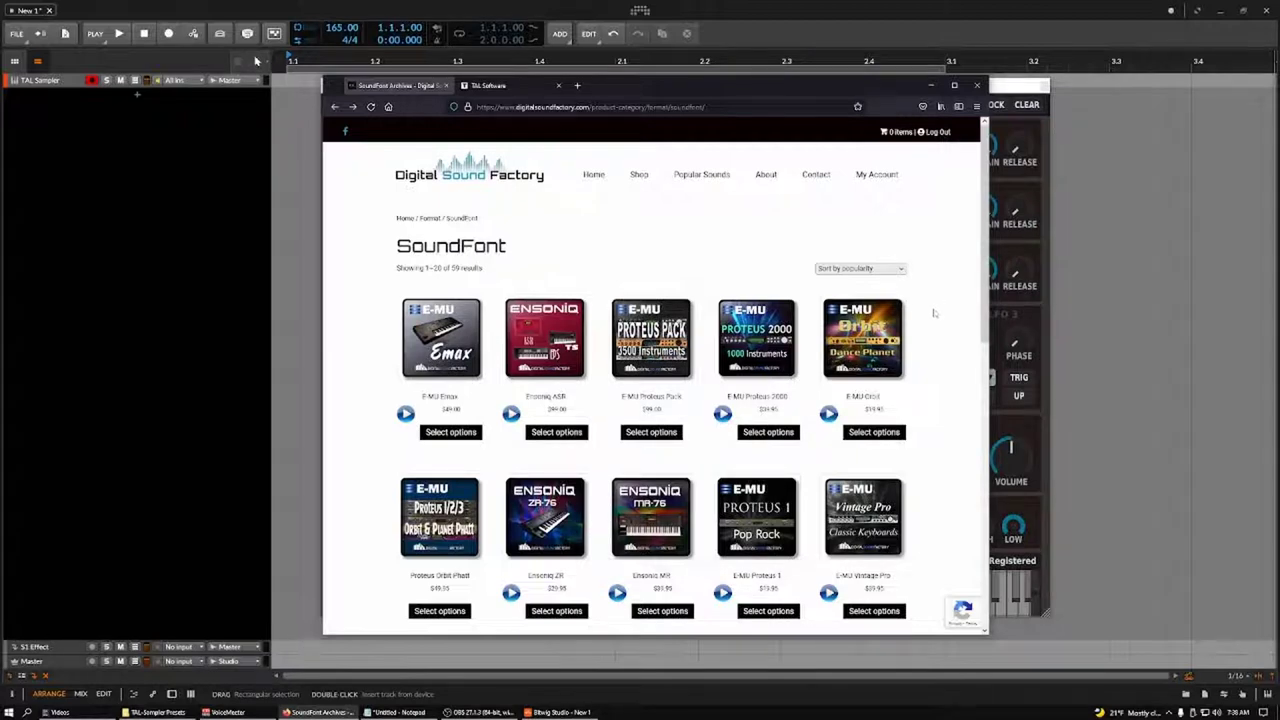
{"action": "left_click", "coordinate": [858, 345]}
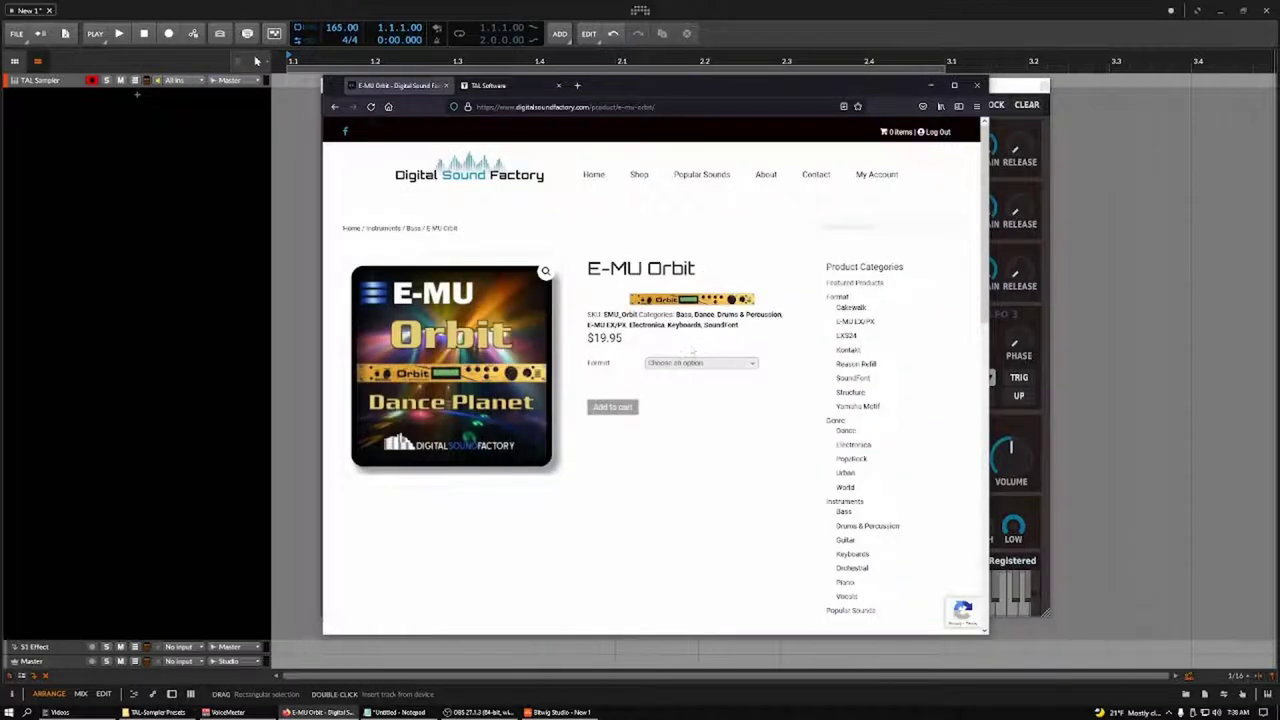
Set the E-MU Orbit format to SoundFont, view the TAL-Sampler page, then minimise the browser.
{"action": "left_click", "coordinate": [688, 366]}
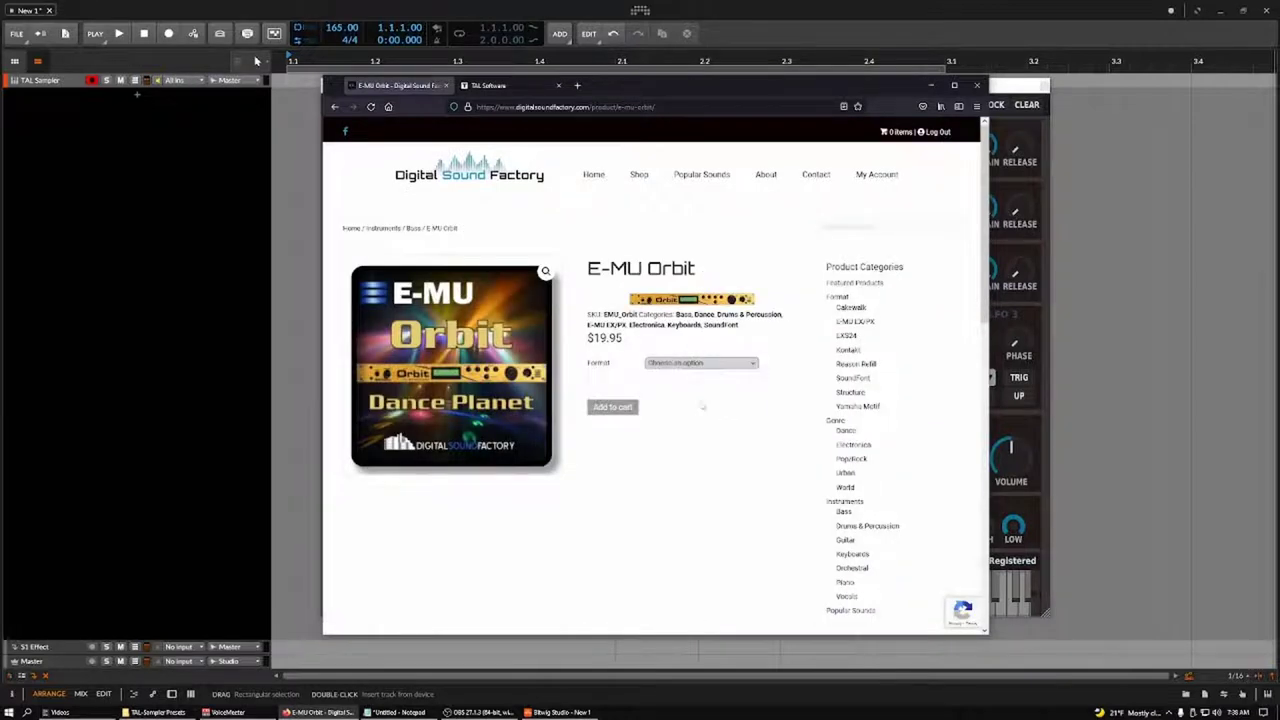
{"action": "left_click", "coordinate": [702, 403]}
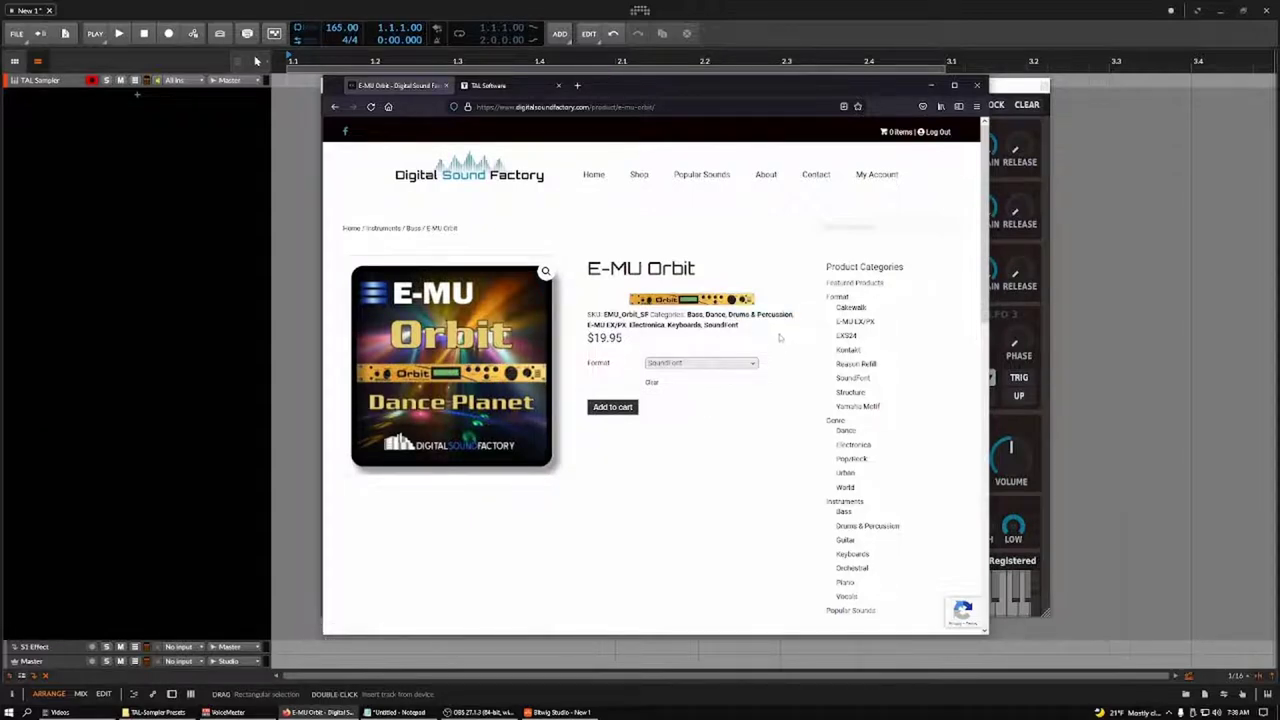
{"action": "left_click", "coordinate": [527, 90]}
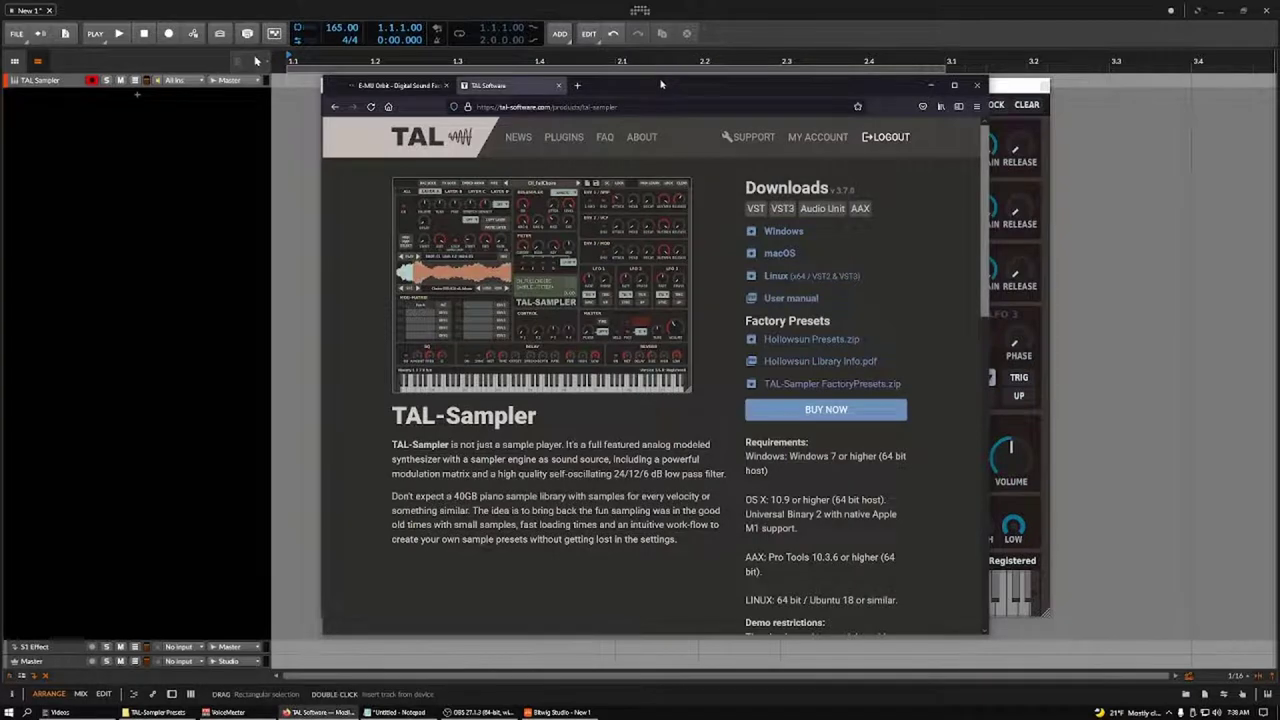
{"action": "left_click", "coordinate": [931, 85]}
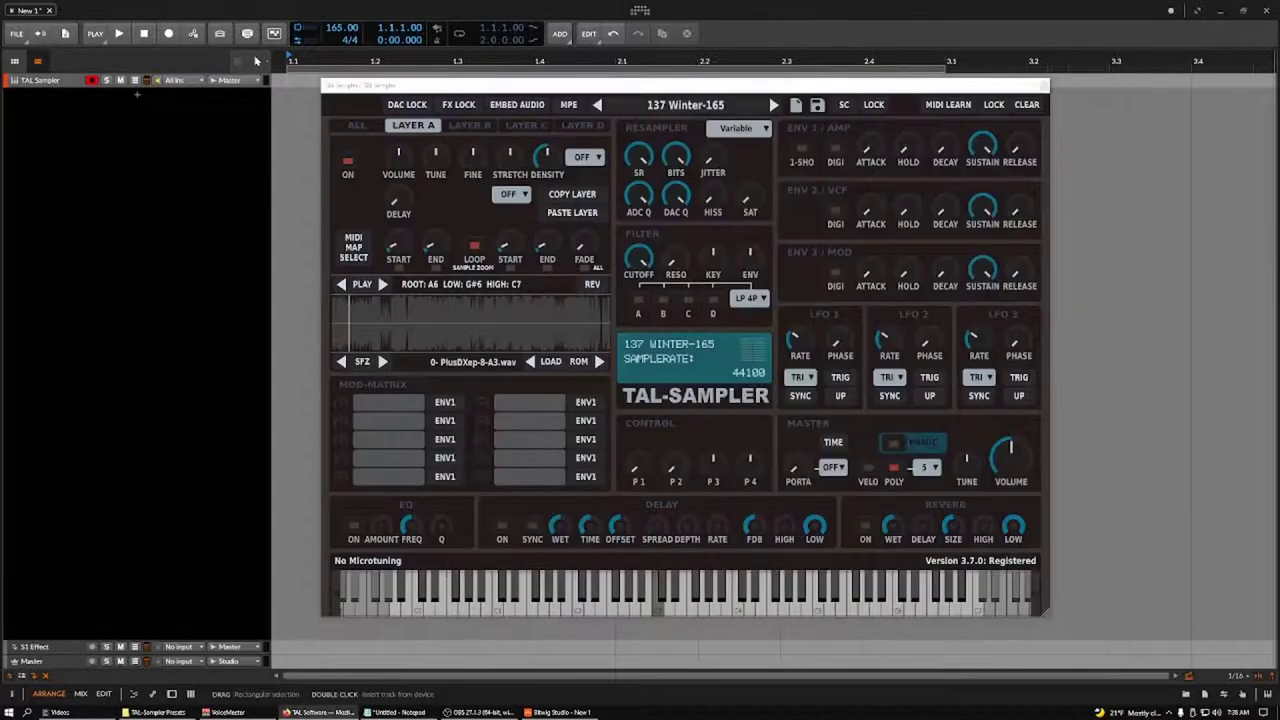
Load the 107 JustHuge-107 preset from the Soundfonts > E-Mu Orbit preset menu.
{"action": "left_click_drag", "start_coordinate": [682, 90], "coordinate": [676, 93]}
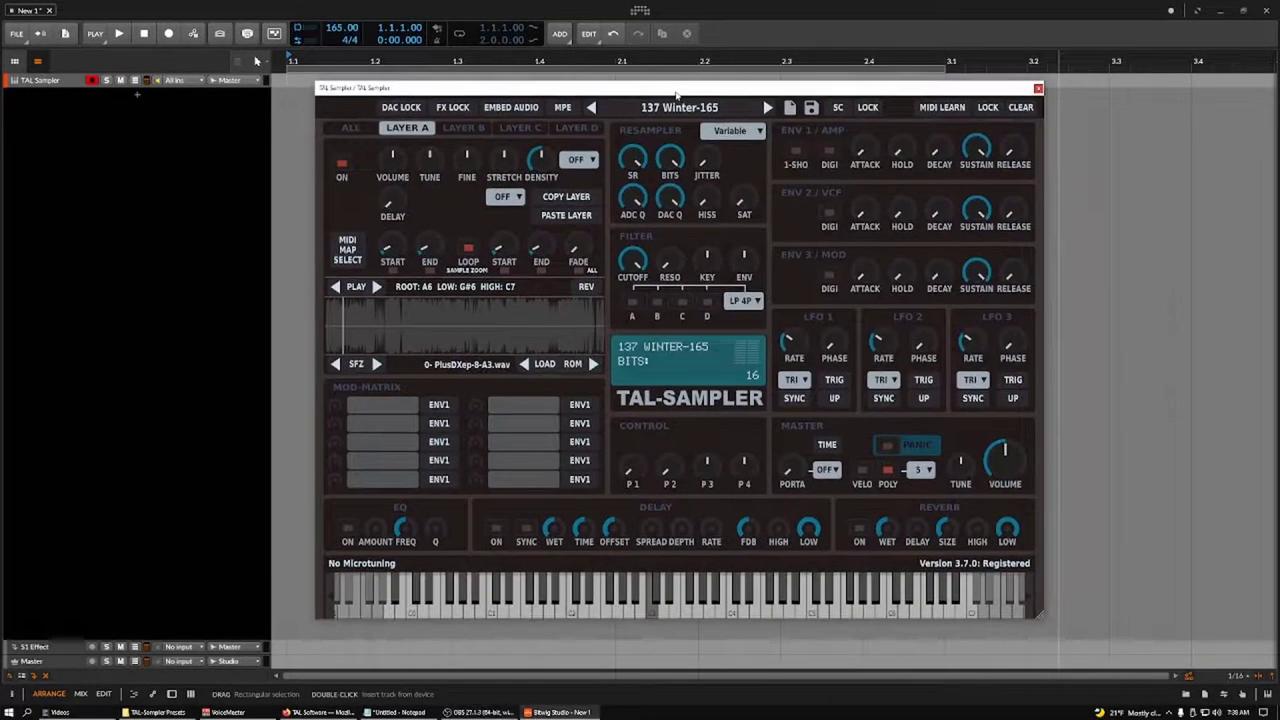
{"action": "left_click", "coordinate": [694, 112]}
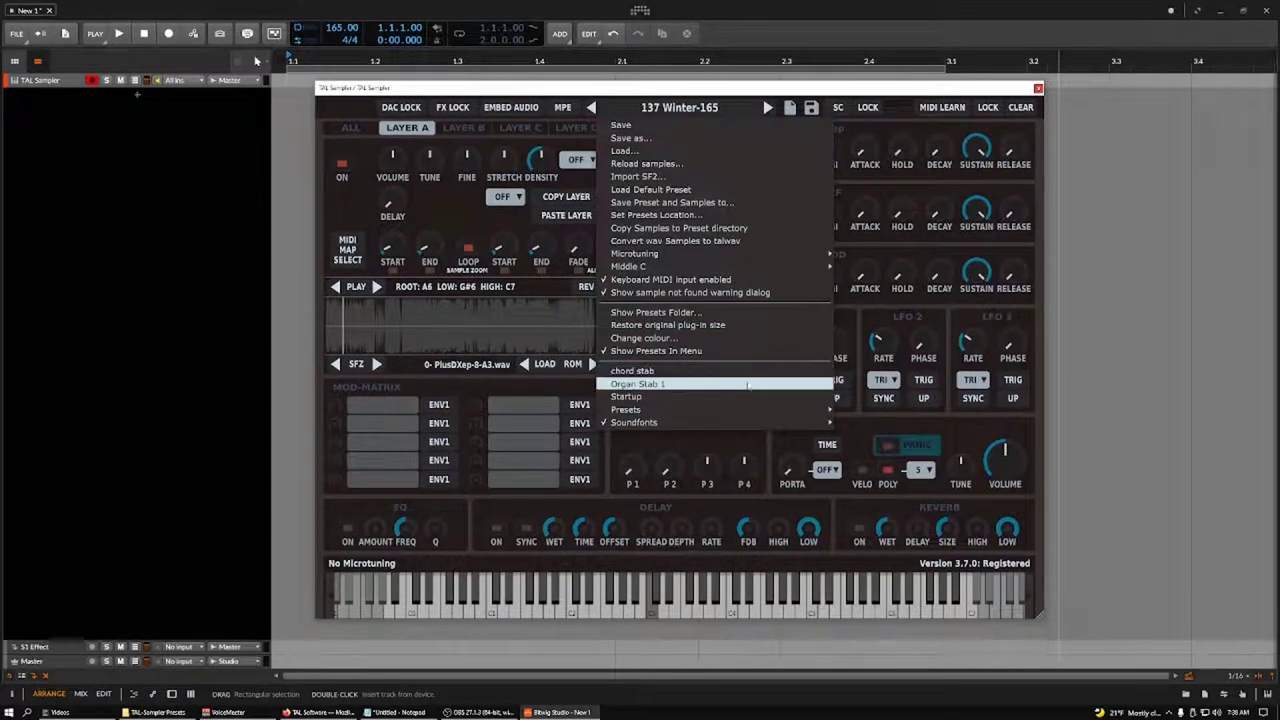
{"action": "mouse_move", "coordinate": [754, 414]}
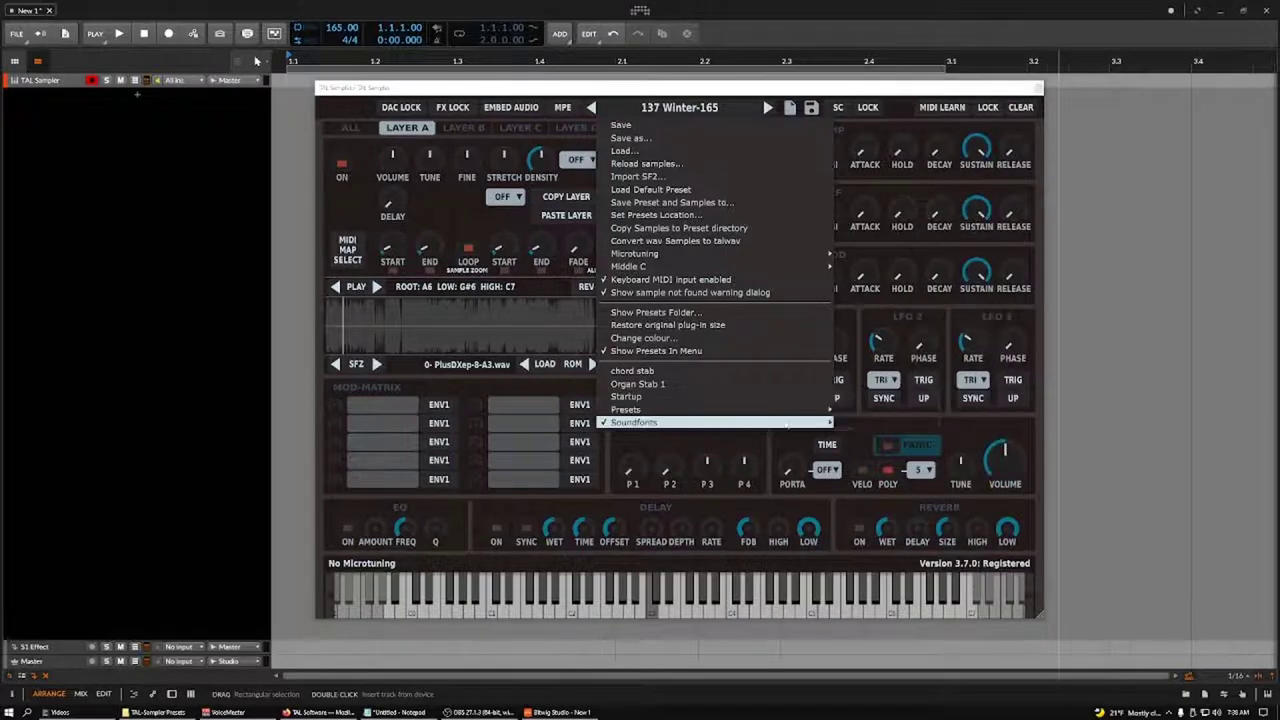
{"action": "mouse_move", "coordinate": [786, 428]}
{"action": "mouse_move", "coordinate": [862, 415]}
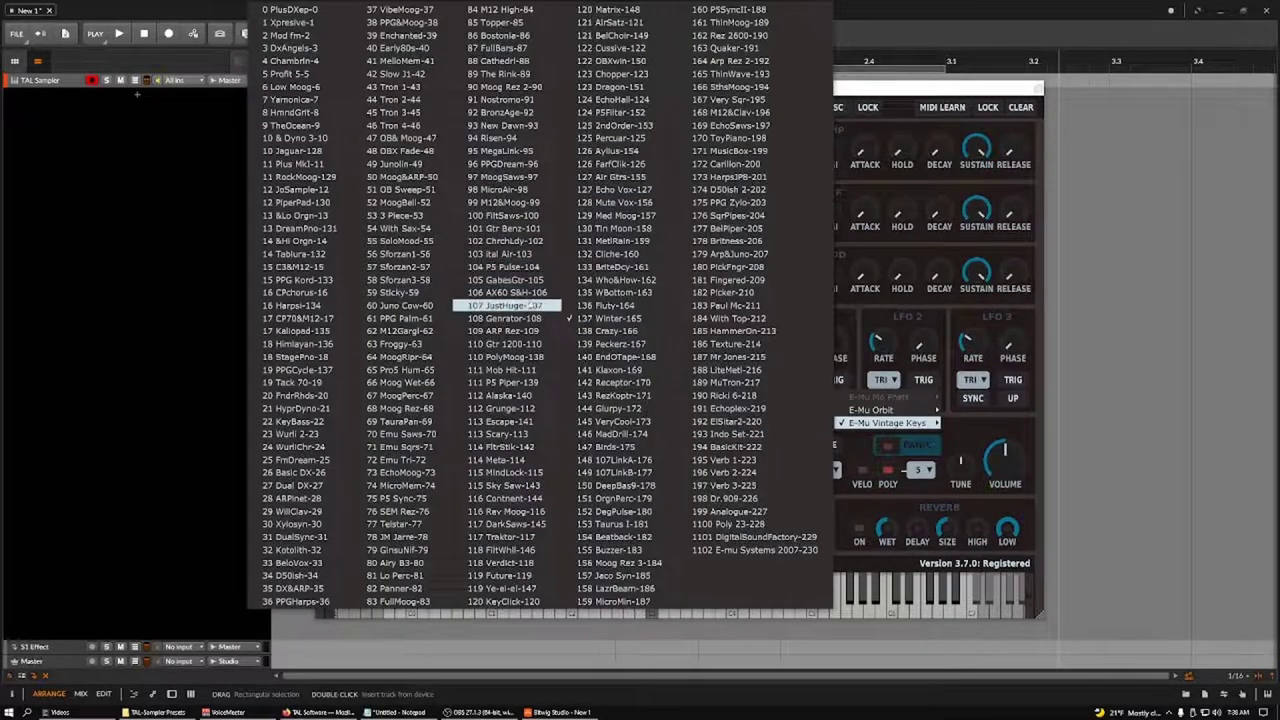
{"action": "left_click", "coordinate": [508, 305]}
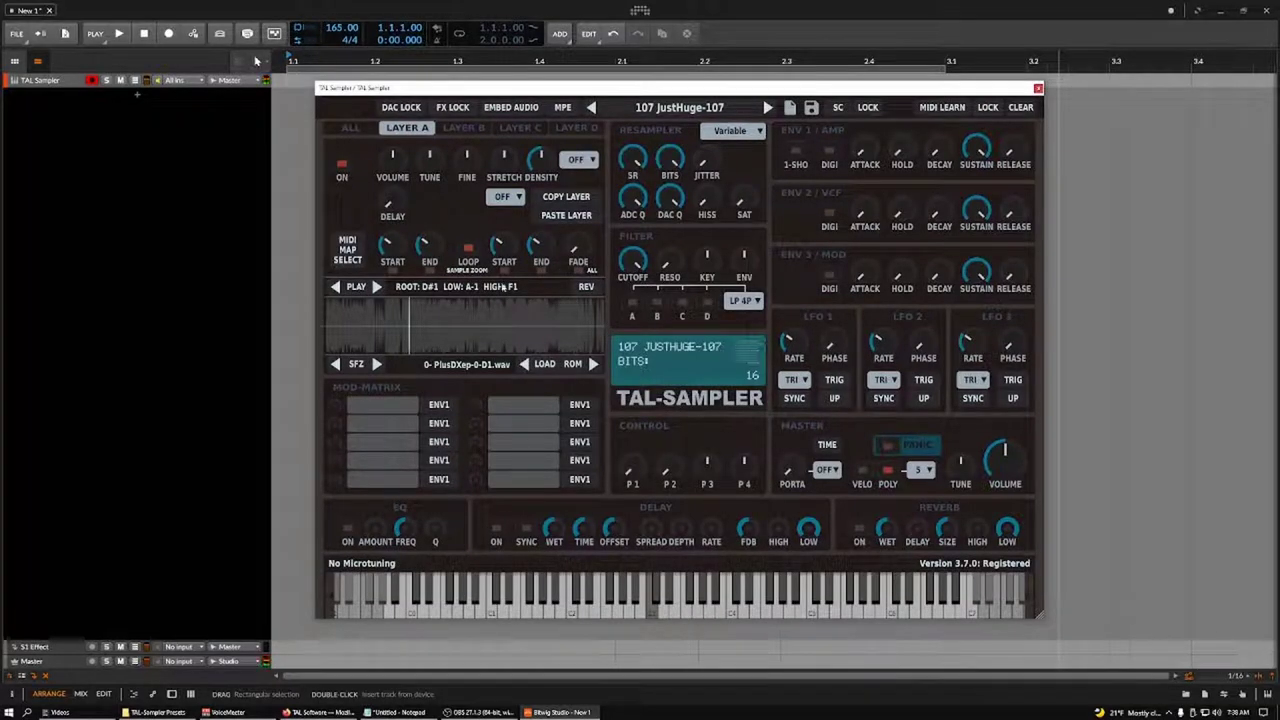
{"action": "mouse_move", "coordinate": [456, 150]}
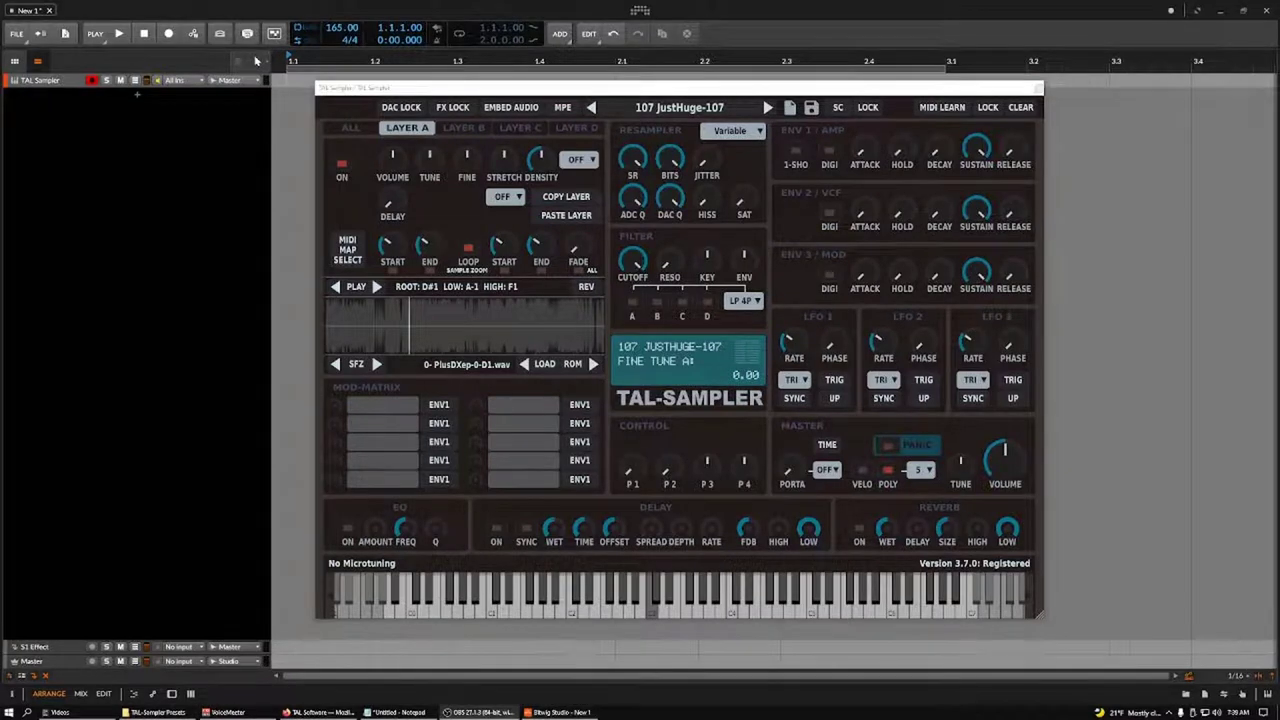
{"action": "left_click", "coordinate": [679, 108]}
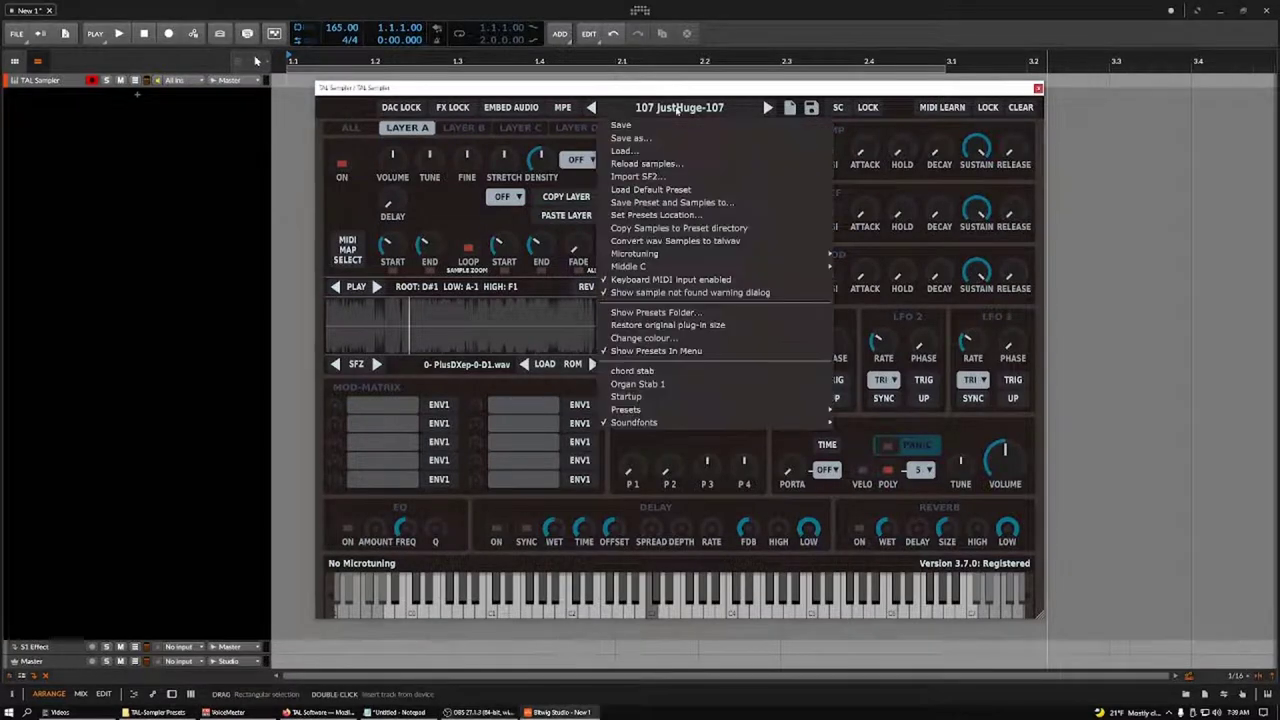
{"action": "left_click", "coordinate": [694, 217]}
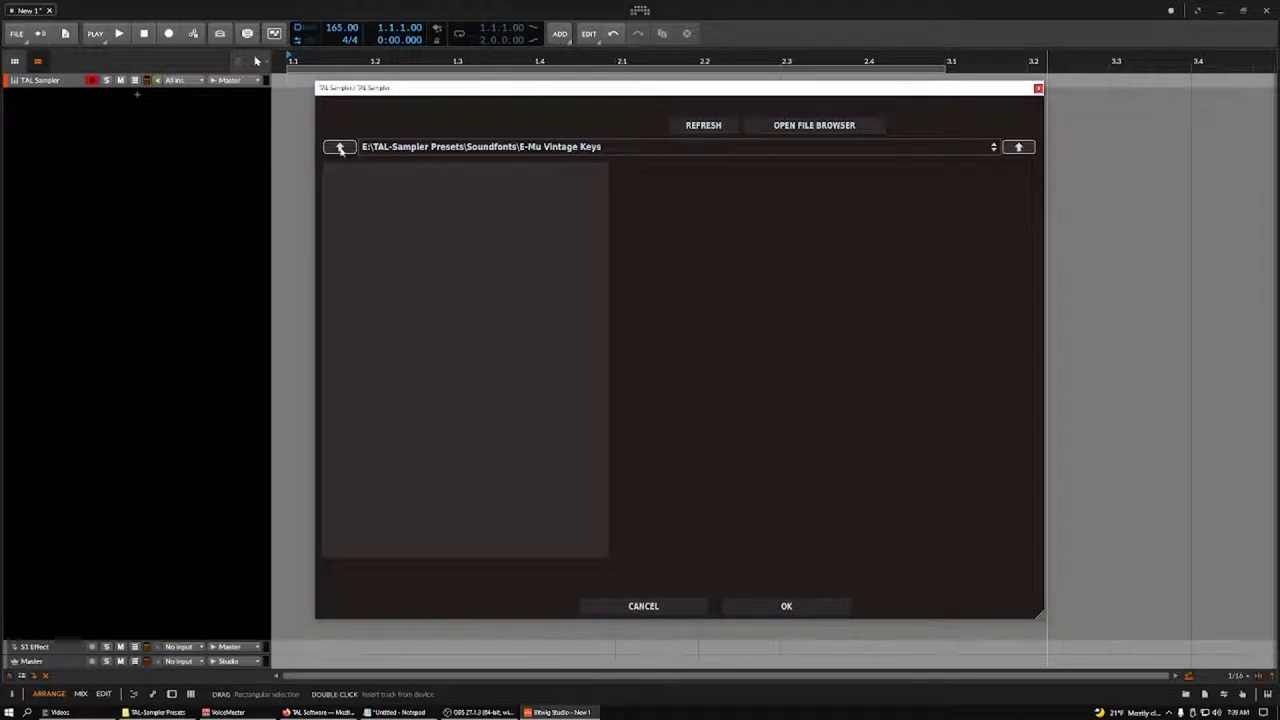
{"action": "left_click", "coordinate": [663, 609]}
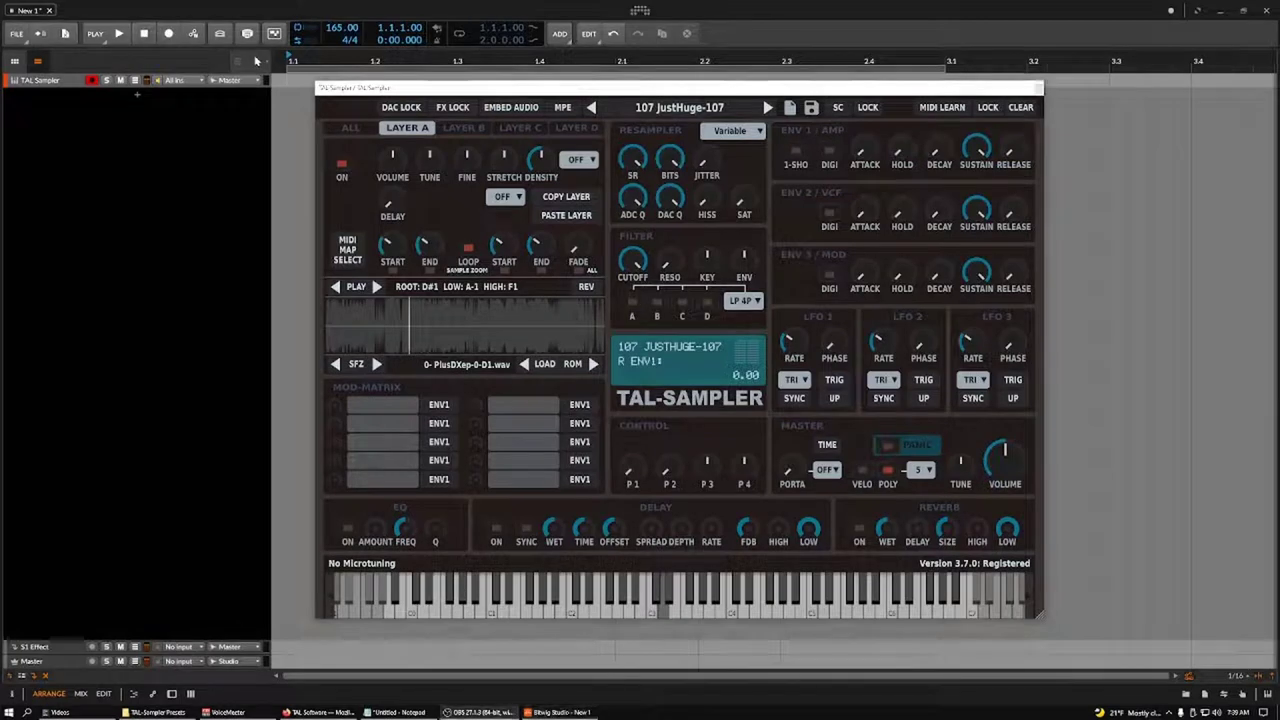
Check that TAL-Sampler Presets > Soundfonts > E-Mu Mo Phatt is empty, then return to the plugin.
{"action": "key", "text": "alt+Tab"}
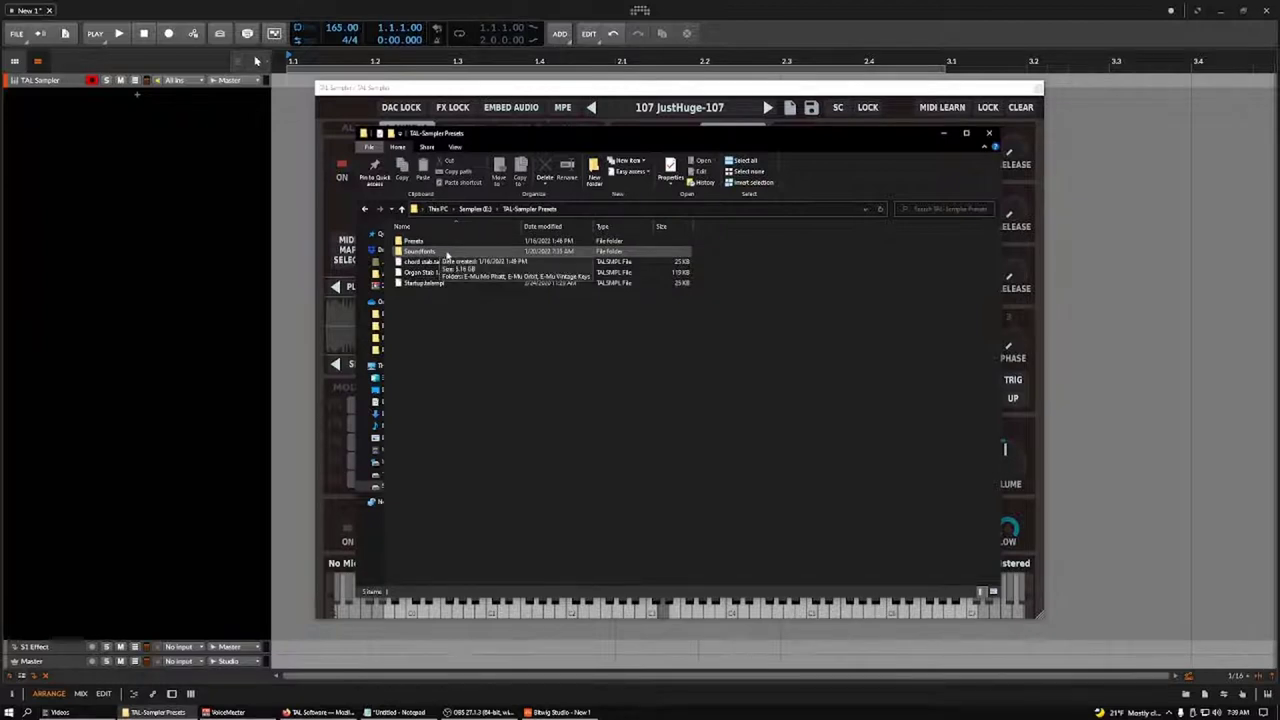
{"action": "double_click", "coordinate": [445, 255]}
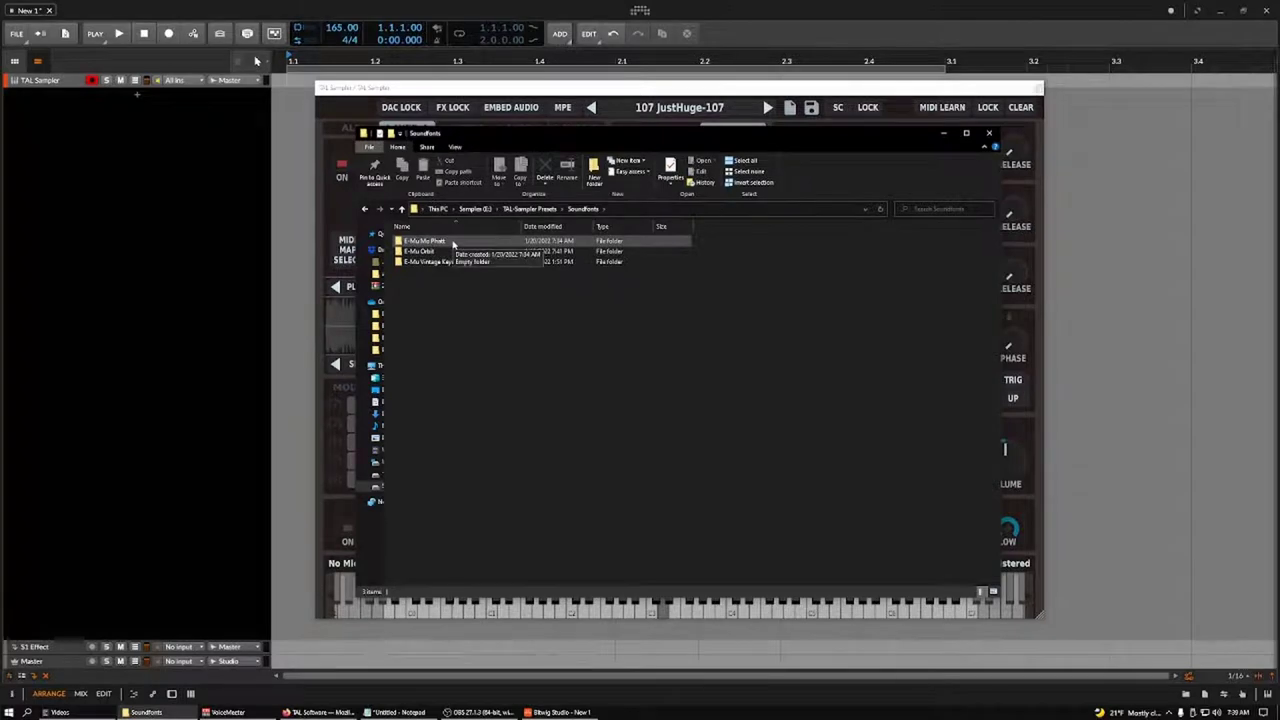
{"action": "double_click", "coordinate": [452, 244]}
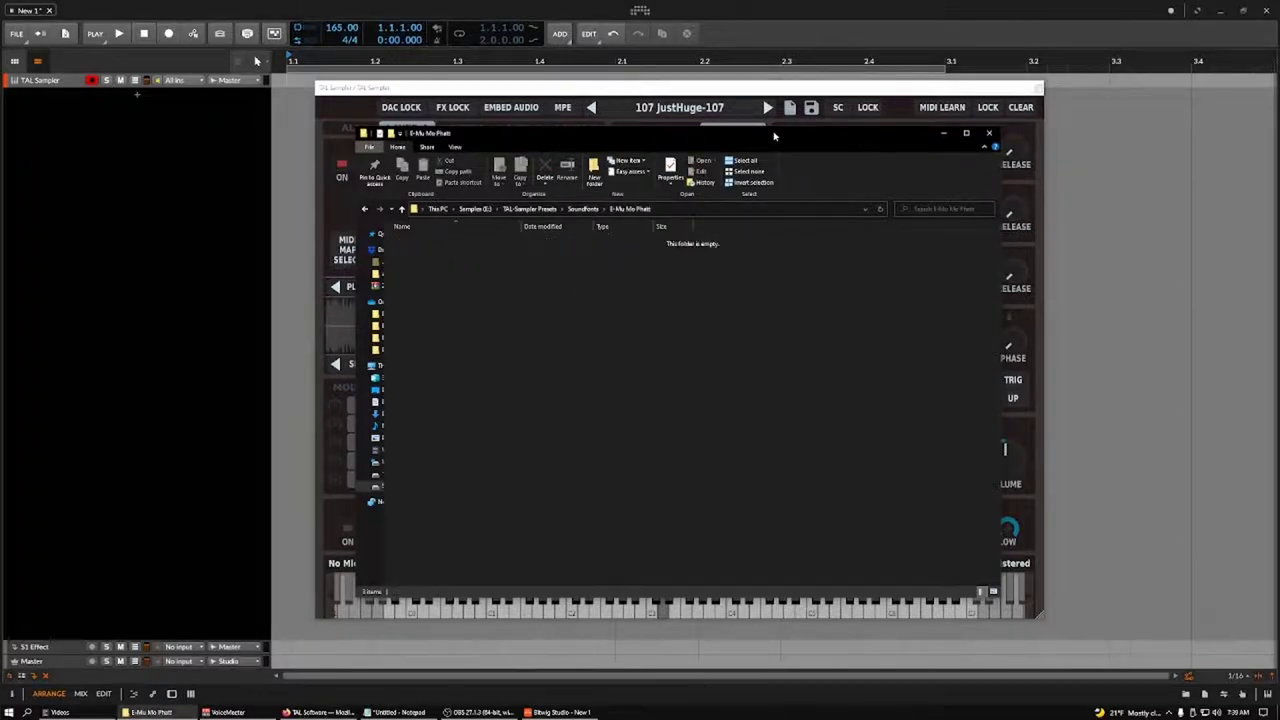
{"action": "left_click", "coordinate": [256, 62]}
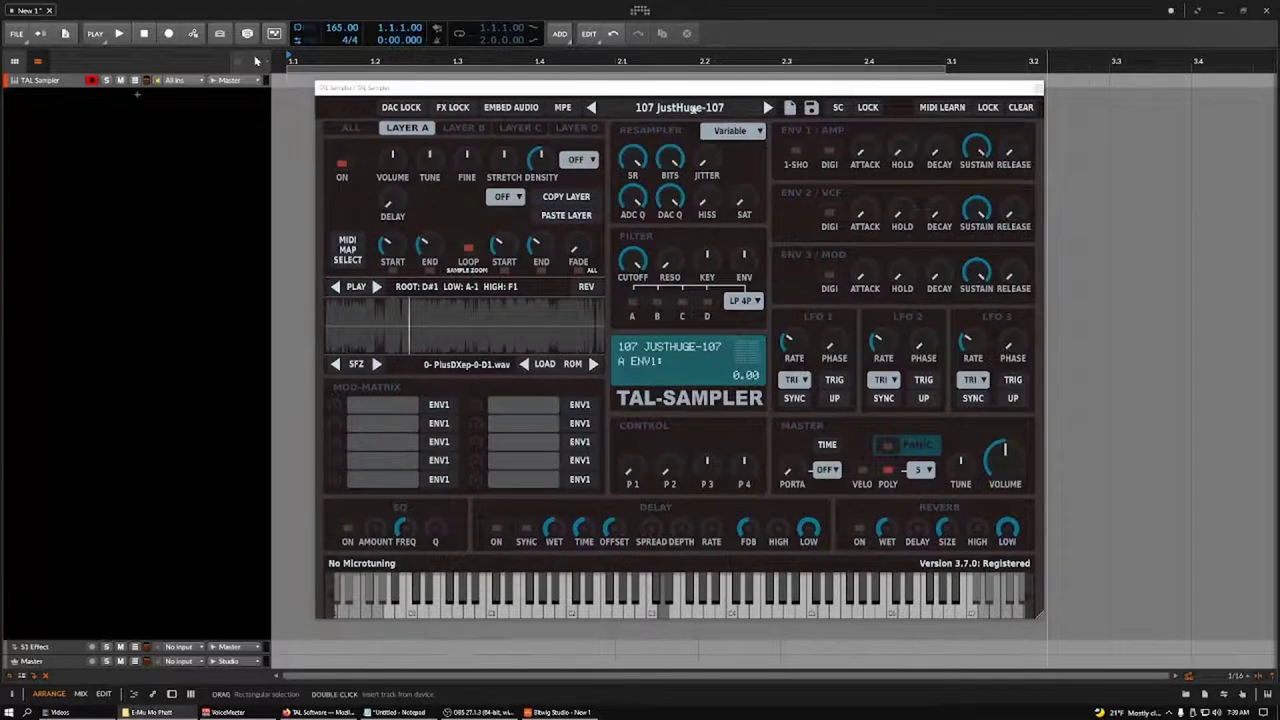
Import SF2 from the preset menu, choosing Mo' Phatt Bank 0.sf2 in E:\Soundfonts\E-mu Mo-Phatt.
{"action": "left_click", "coordinate": [693, 110]}
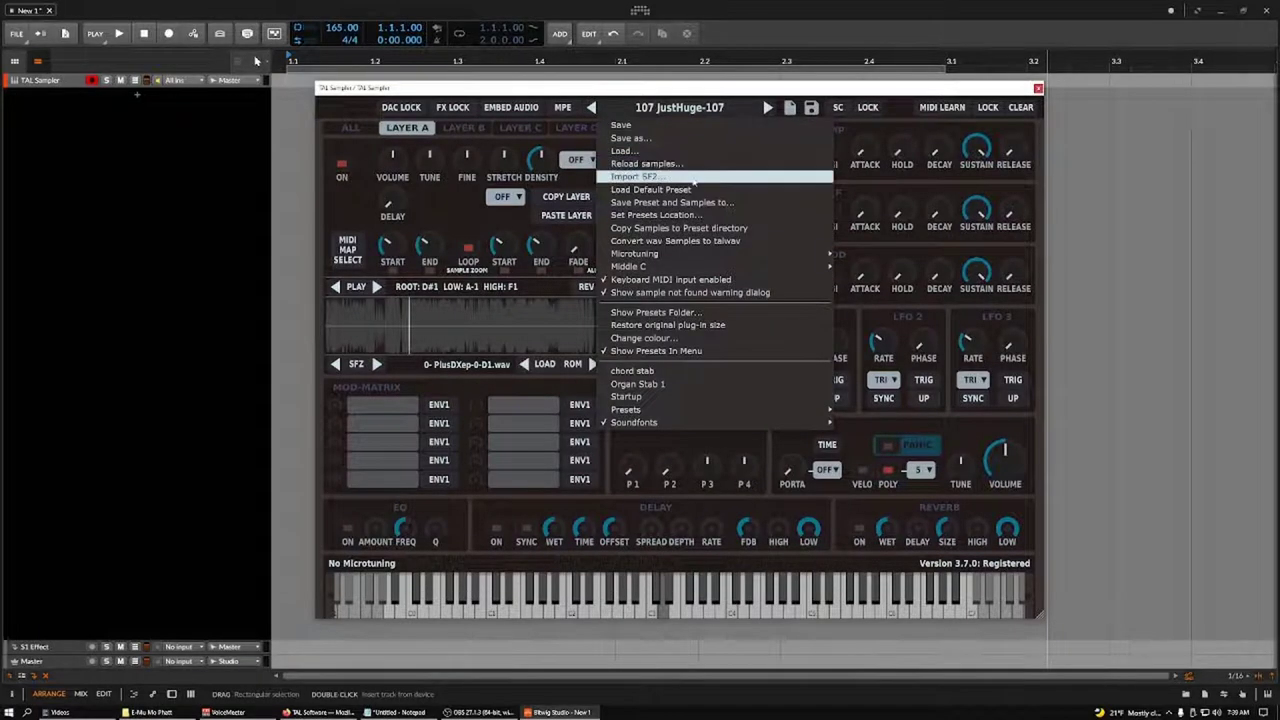
{"action": "left_click", "coordinate": [693, 181]}
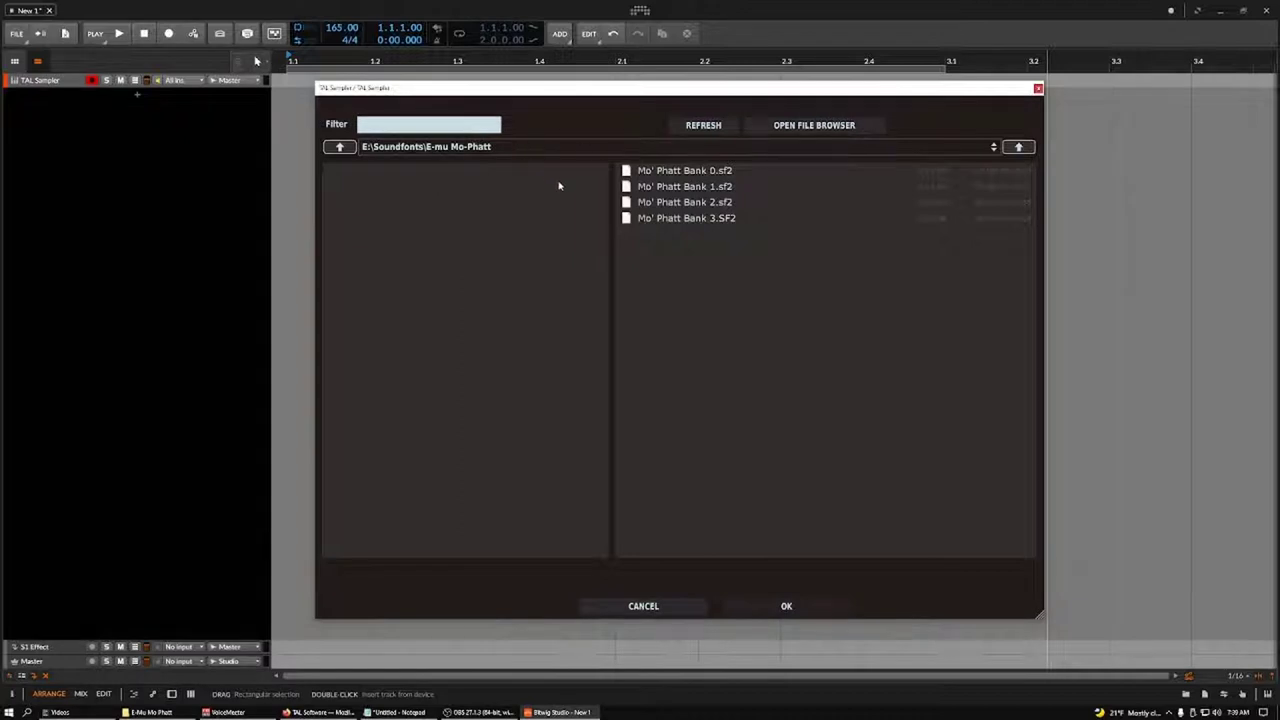
{"action": "left_click", "coordinate": [687, 176]}
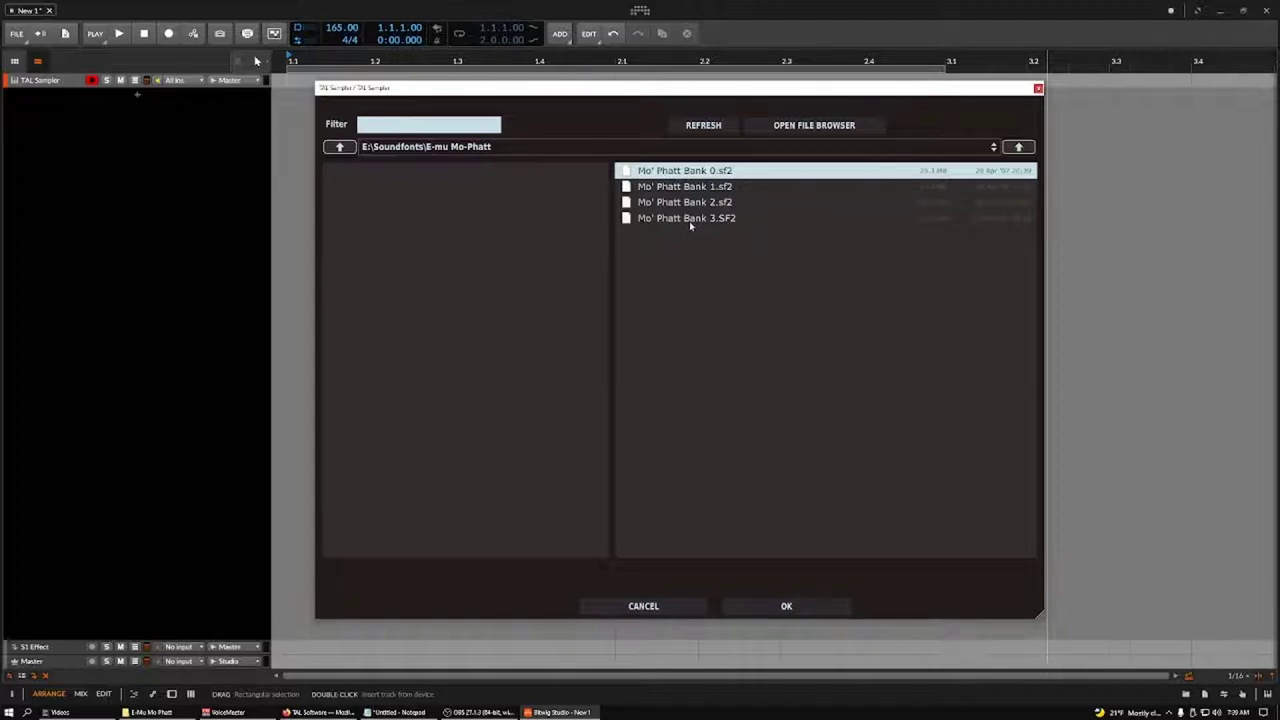
{"action": "left_click", "coordinate": [786, 607]}
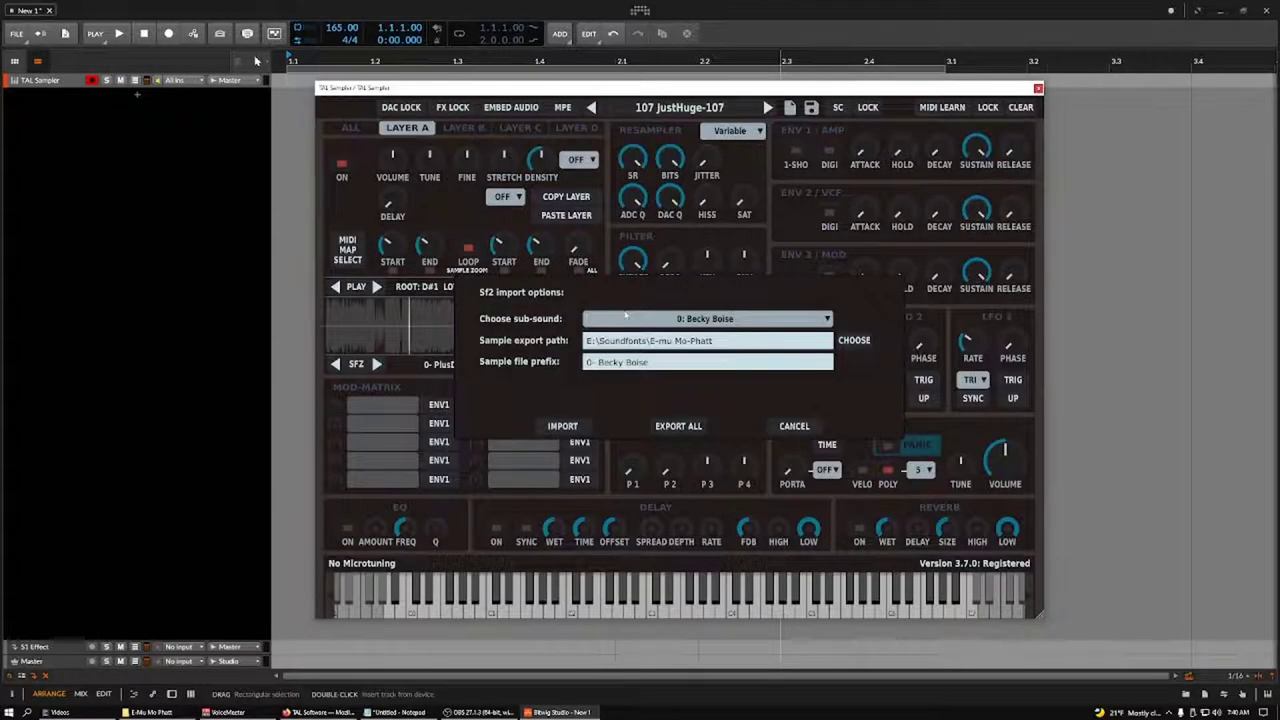
Browse the bank's sub-sound list, leaving 0: Becky Boise selected.
{"action": "left_click", "coordinate": [722, 320]}
{"action": "scroll", "coordinate": [712, 450], "scroll_direction": "down", "scroll_amount": 10}
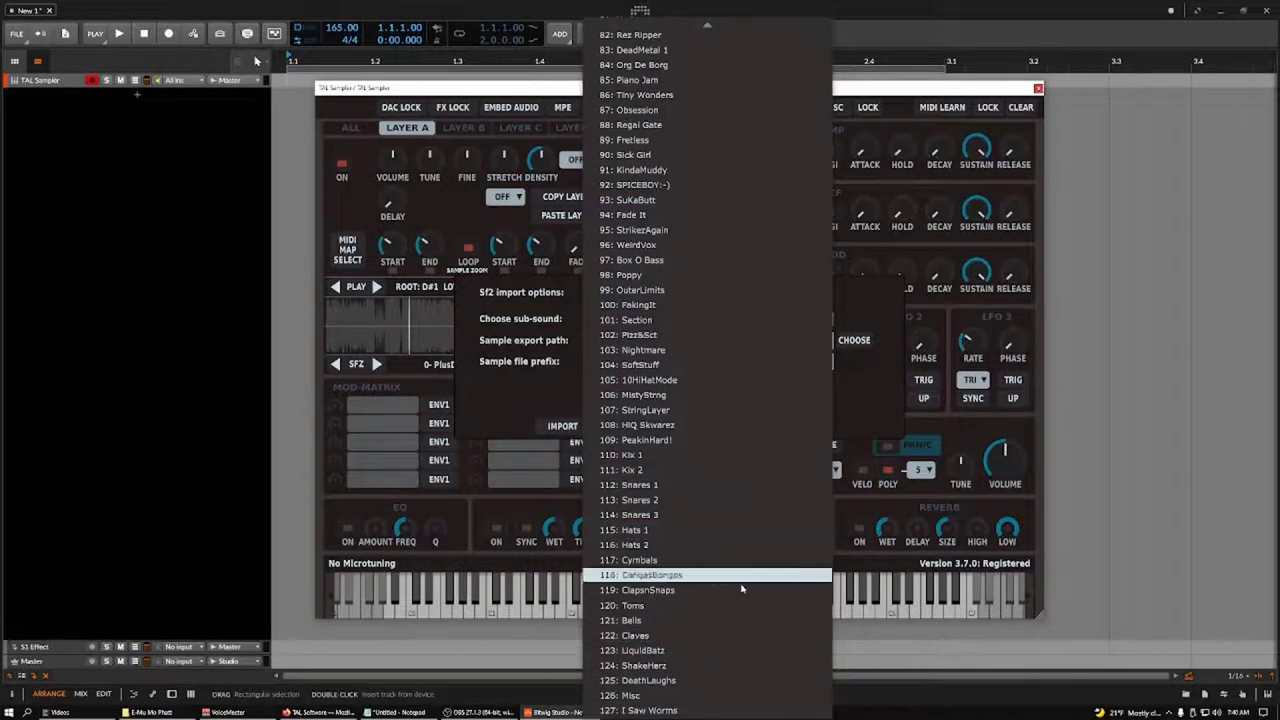
{"action": "left_click", "coordinate": [643, 340]}
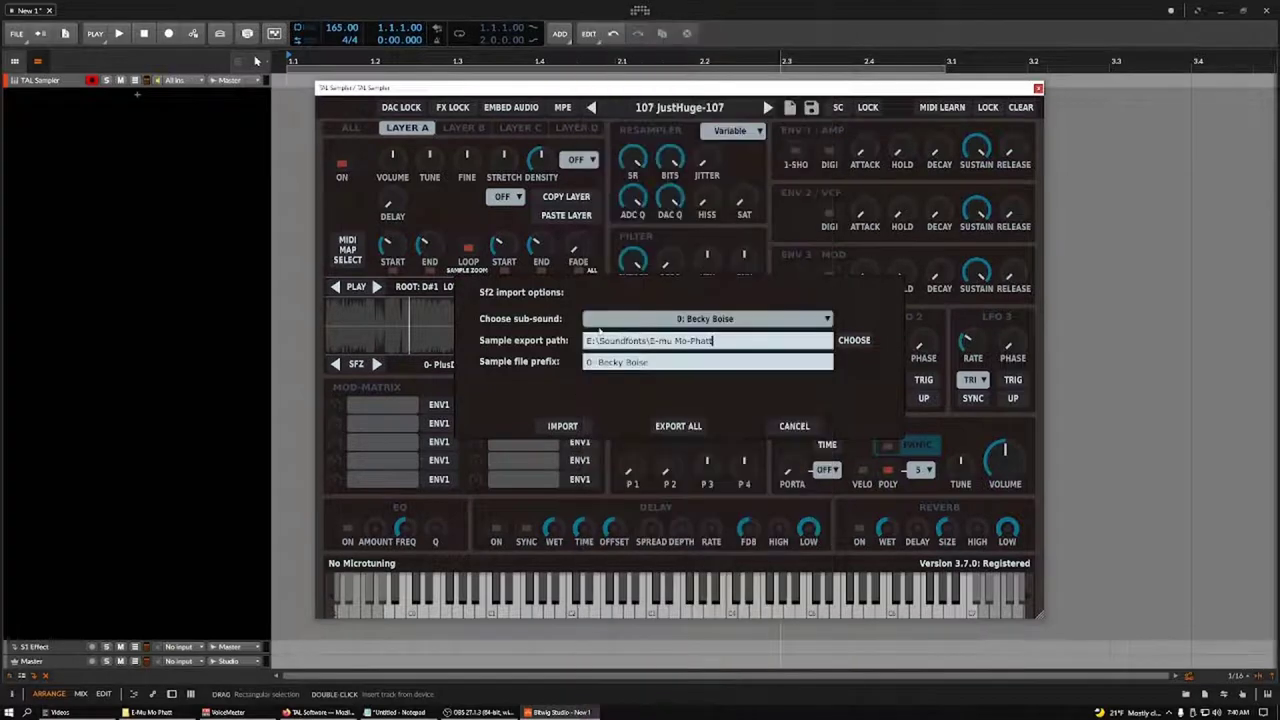
Confirm E:\Soundfonts\E-mu Mo-Phatt as the sample export folder and check the 0- Becky Boise prefix.
{"action": "left_click_drag", "start_coordinate": [741, 343], "coordinate": [563, 346]}
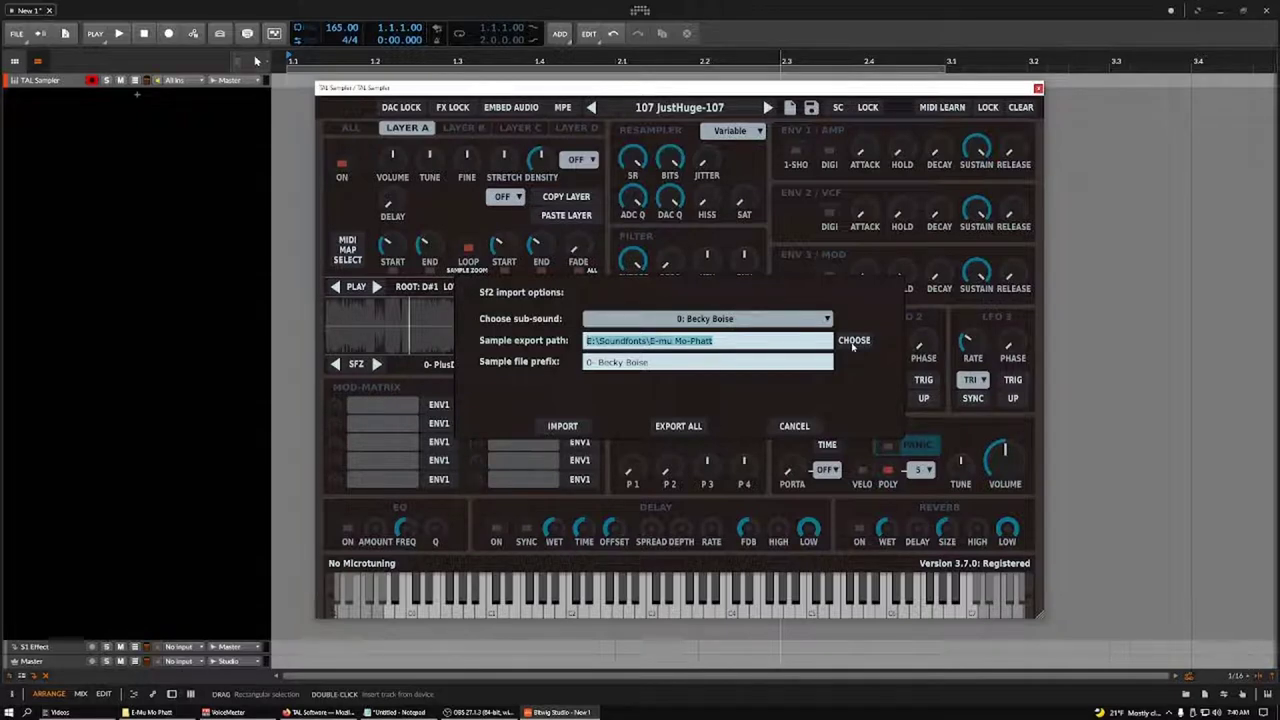
{"action": "left_click", "coordinate": [853, 341]}
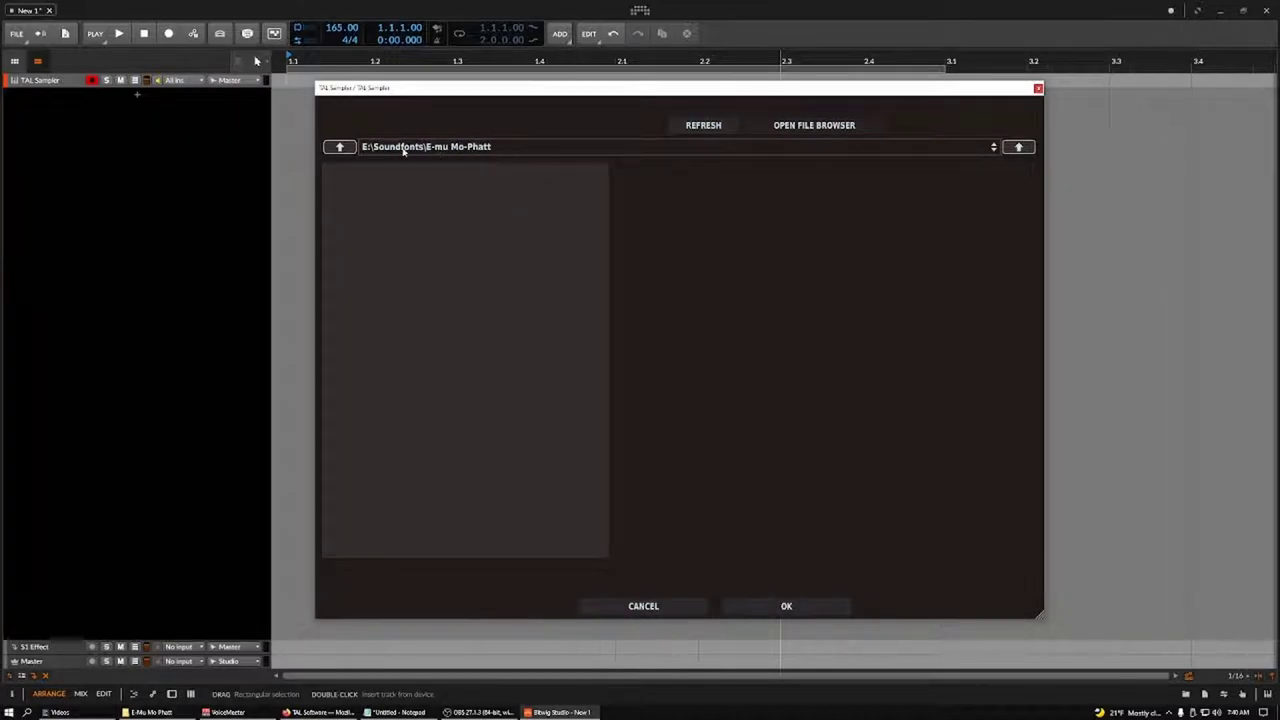
{"action": "left_click", "coordinate": [670, 609]}
{"action": "left_click", "coordinate": [753, 340]}
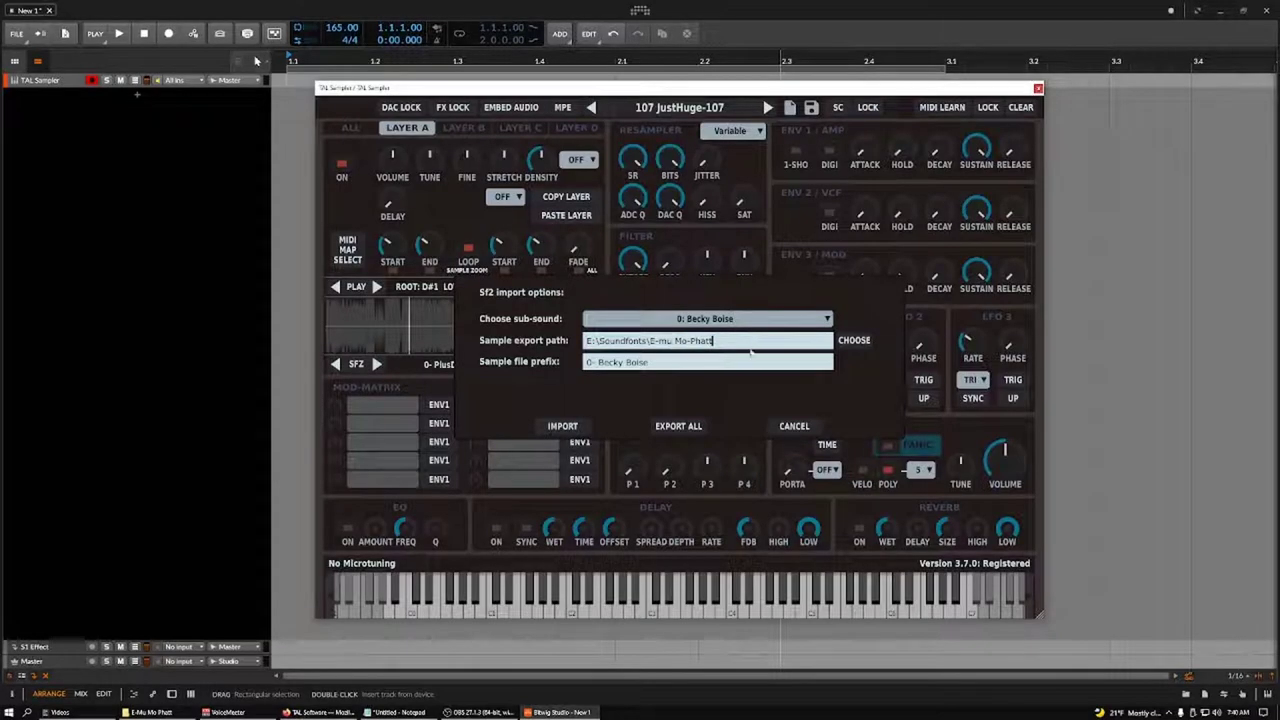
{"action": "left_click", "coordinate": [724, 363]}
Deselect the 0- Becky Boise prefix text in the Sf2 import options.
{"action": "left_click", "coordinate": [706, 363]}
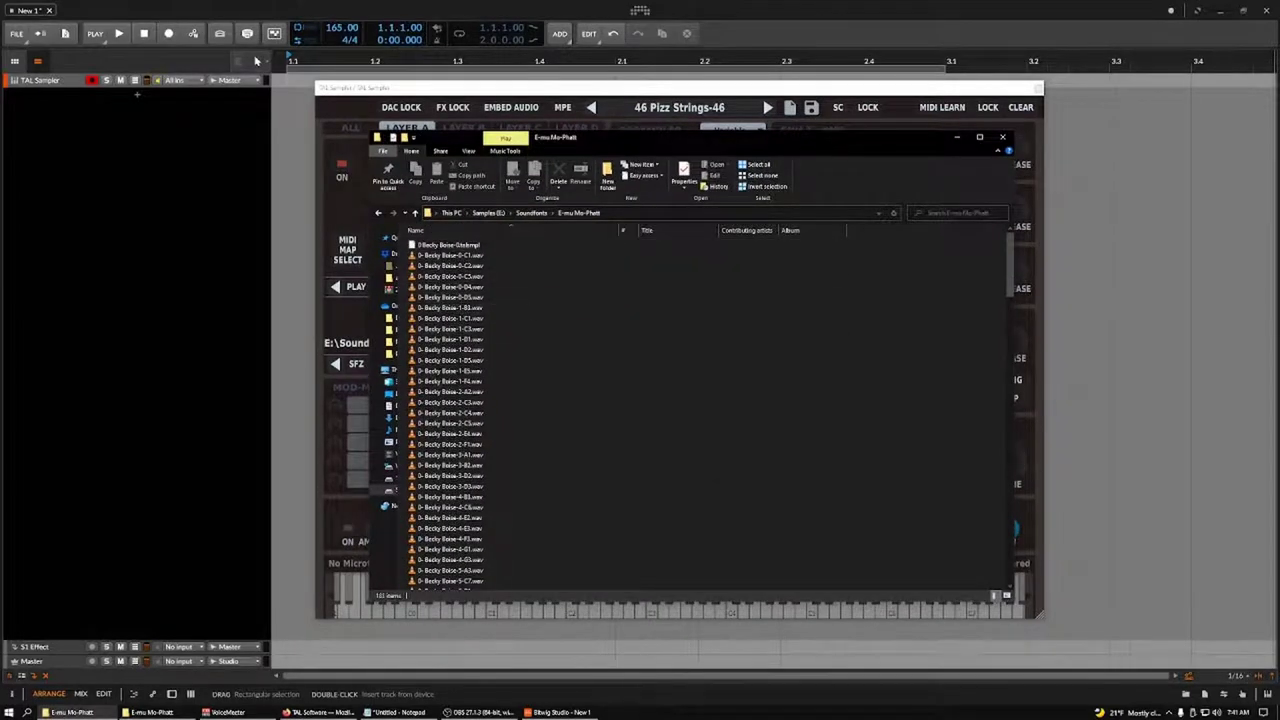
Review the exported WAV samples in E-mu Mo-Phatt and select the 1 The Ultimate-1 preset.
{"action": "left_click_drag", "start_coordinate": [763, 140], "coordinate": [739, 145]}
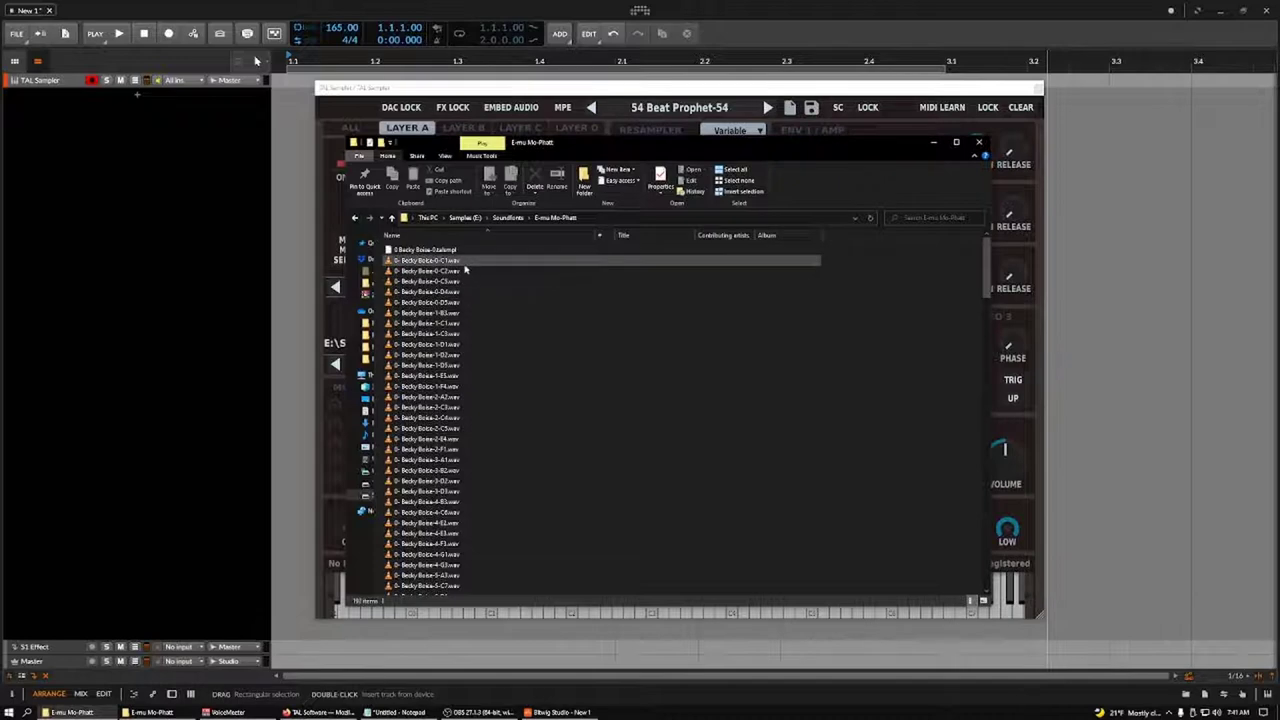
{"action": "scroll", "coordinate": [475, 265], "scroll_direction": "down", "scroll_amount": 3}
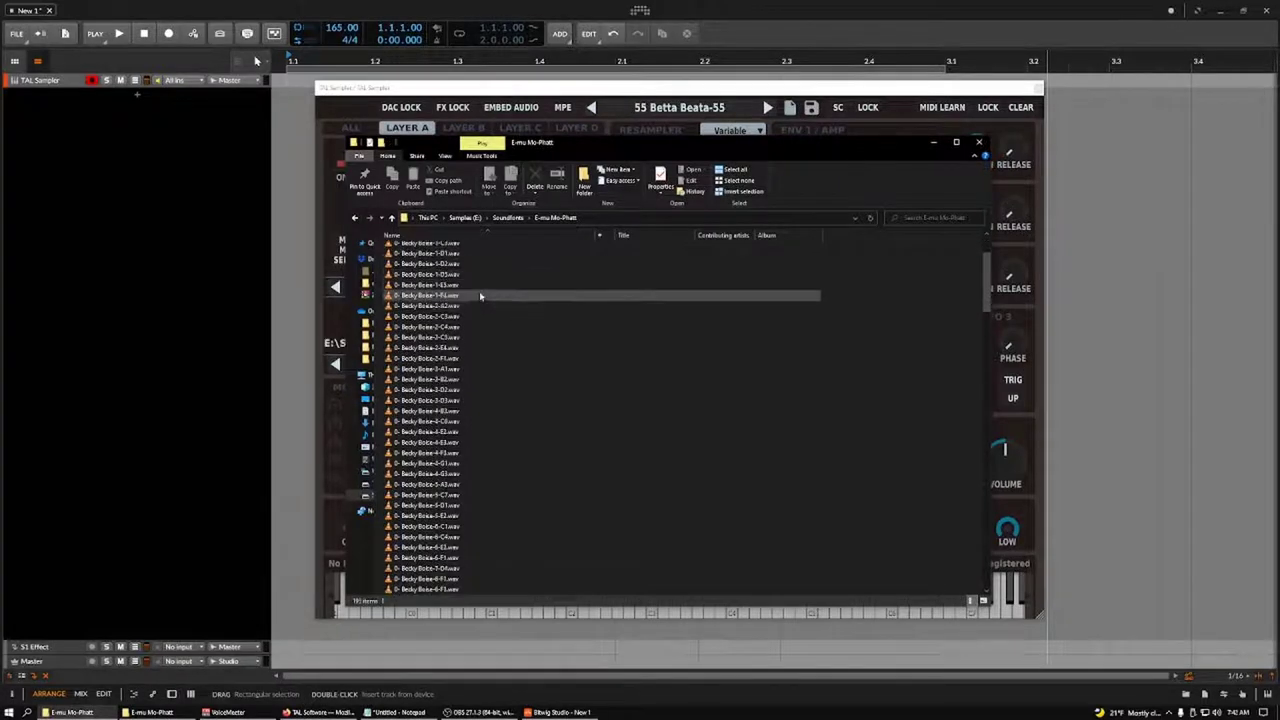
{"action": "scroll", "coordinate": [483, 310], "scroll_direction": "down", "scroll_amount": 7}
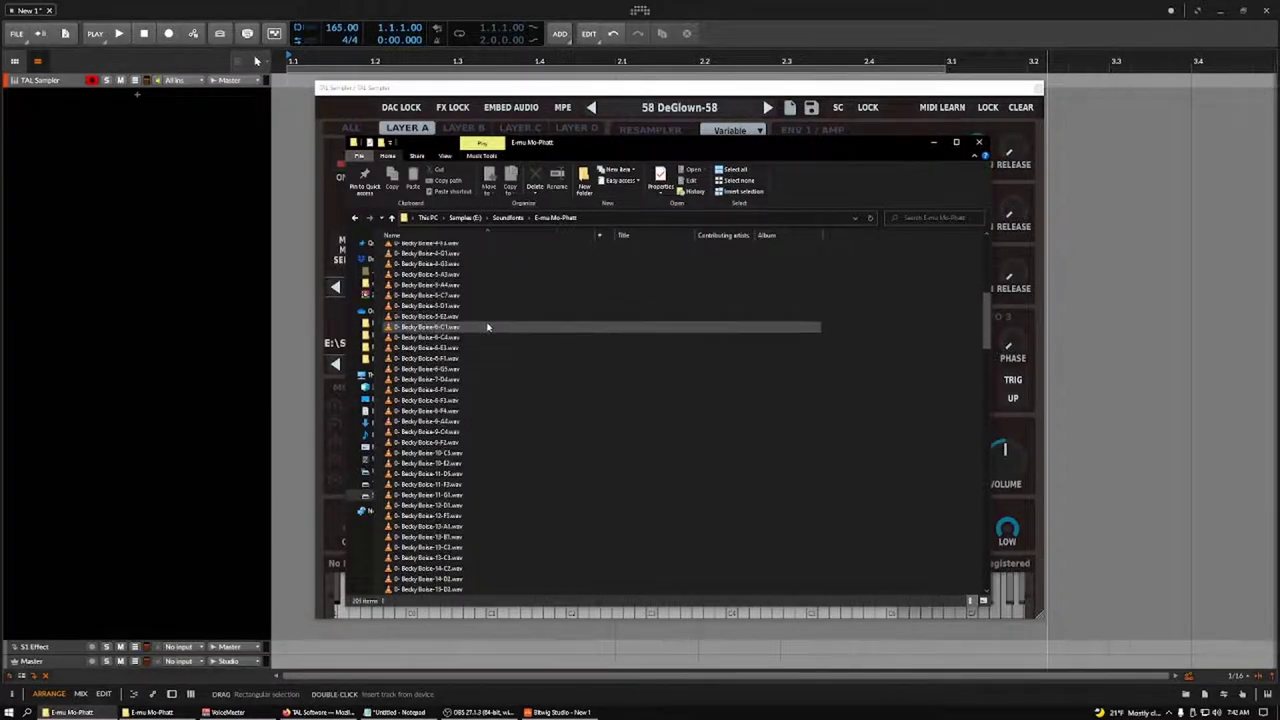
{"action": "scroll", "coordinate": [487, 330], "scroll_direction": "down", "scroll_amount": 10}
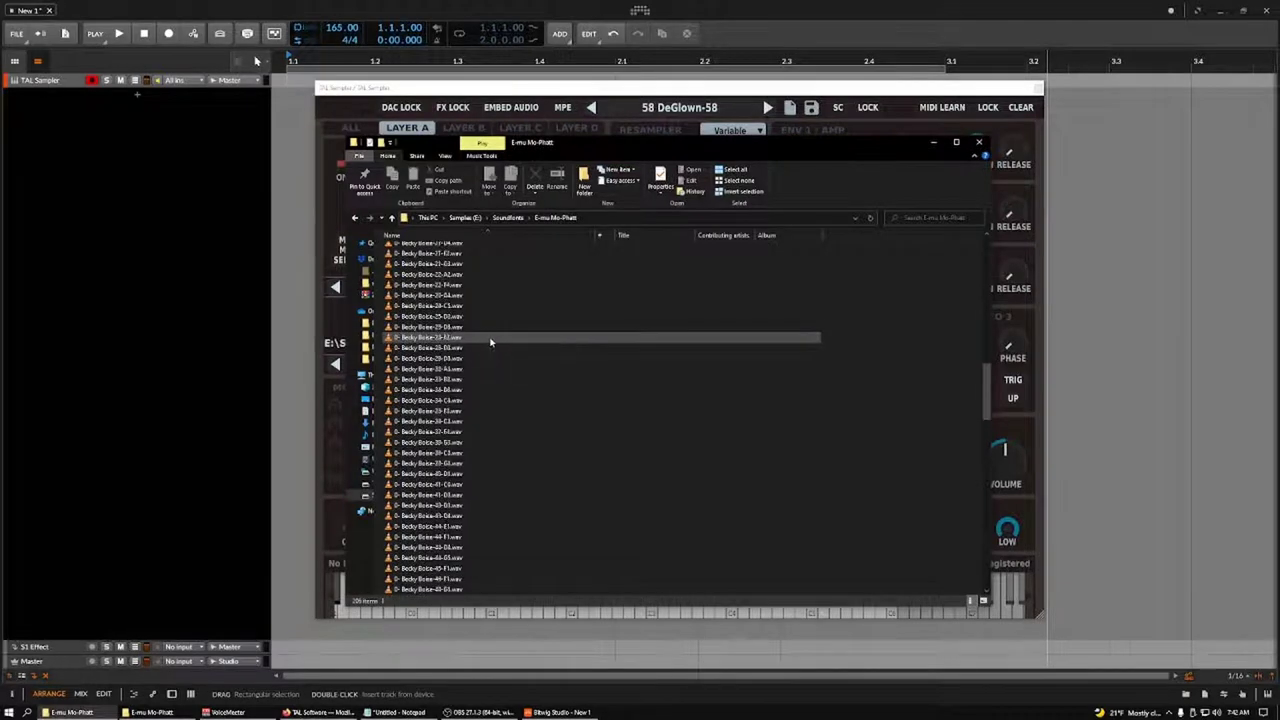
{"action": "scroll", "coordinate": [490, 342], "scroll_direction": "down", "scroll_amount": 12}
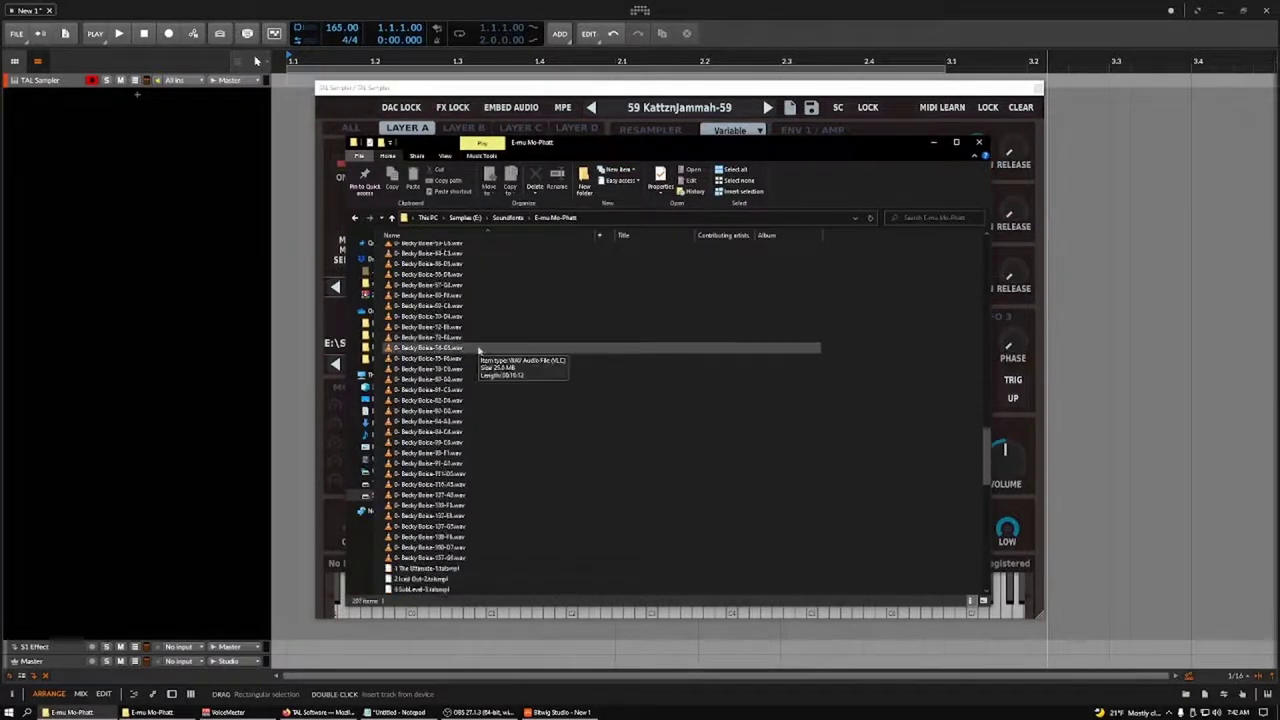
{"action": "scroll", "coordinate": [480, 350], "scroll_direction": "down", "scroll_amount": 6}
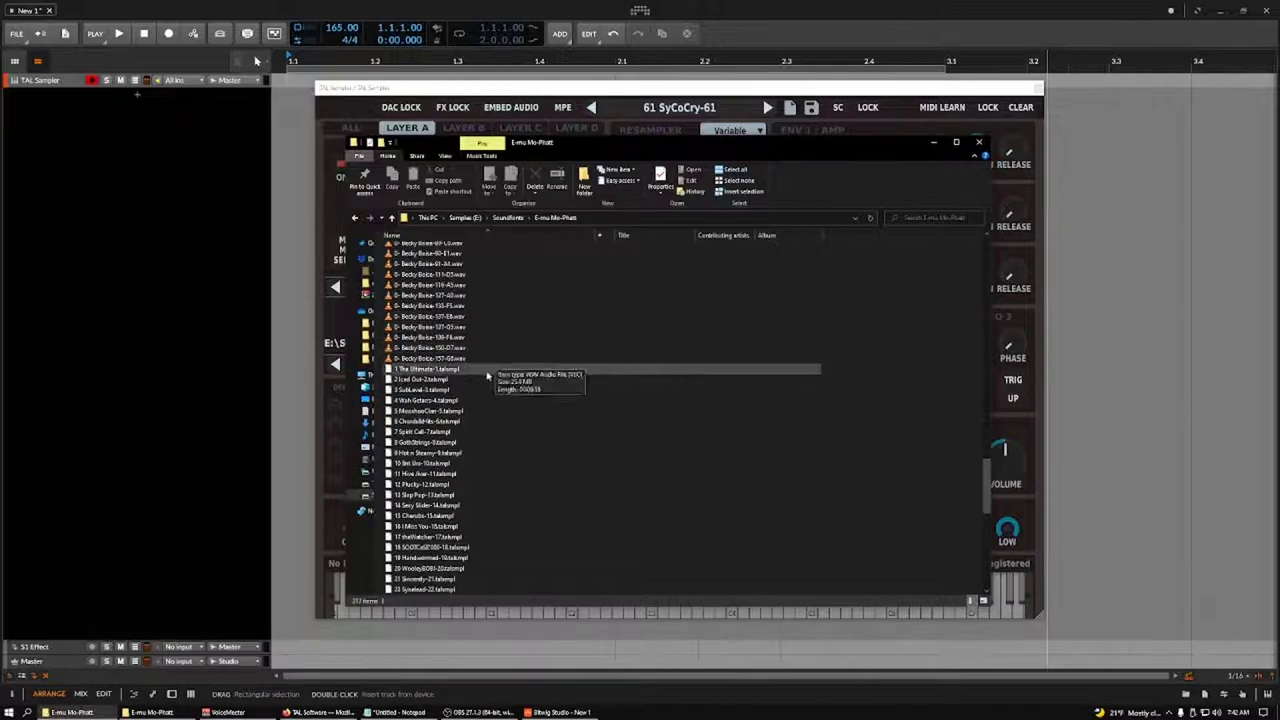
{"action": "left_click", "coordinate": [482, 370]}
{"action": "scroll", "coordinate": [495, 420], "scroll_direction": "down", "scroll_amount": 3}
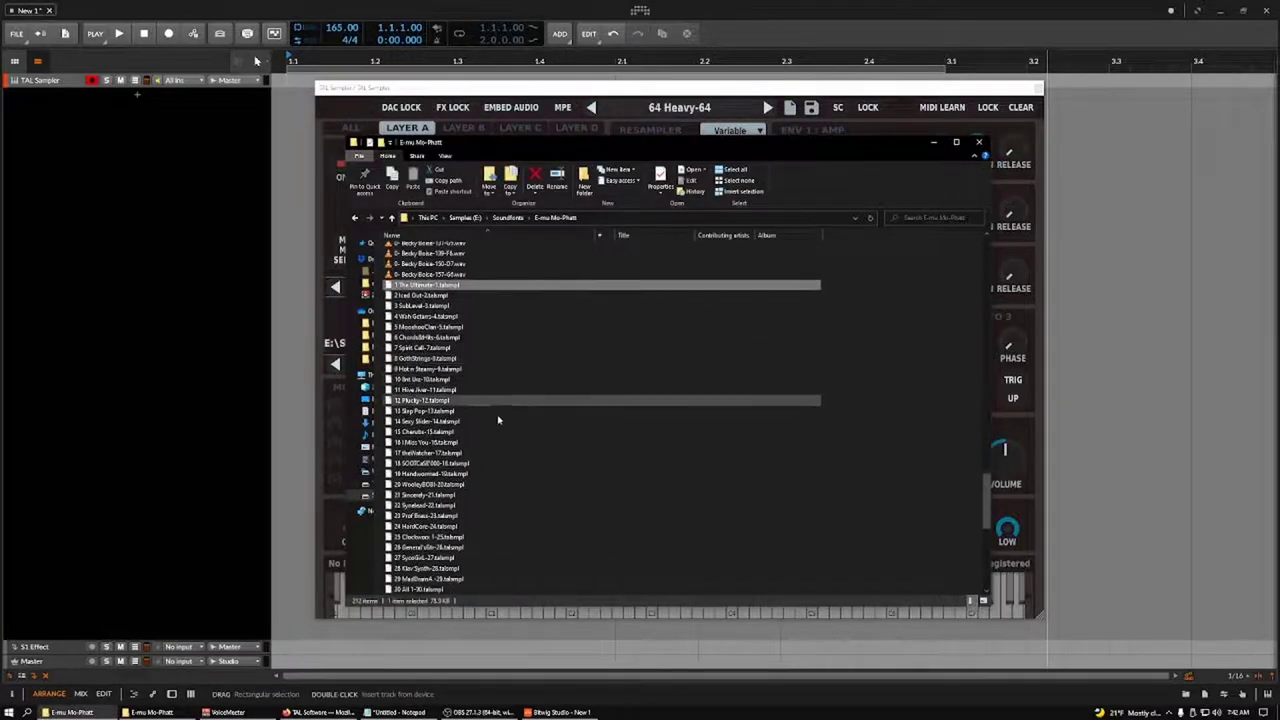
{"action": "scroll", "coordinate": [498, 452], "scroll_direction": "down", "scroll_amount": 3}
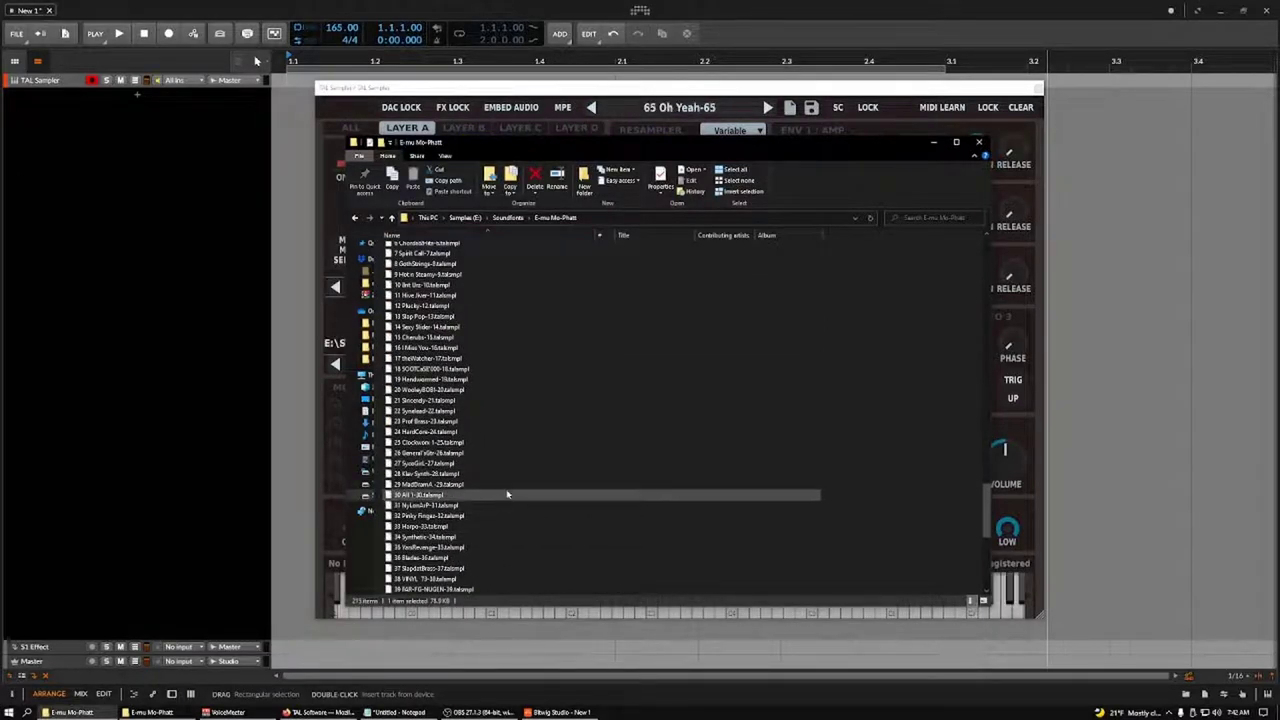
{"action": "scroll", "coordinate": [511, 456], "scroll_direction": "down", "scroll_amount": 3}
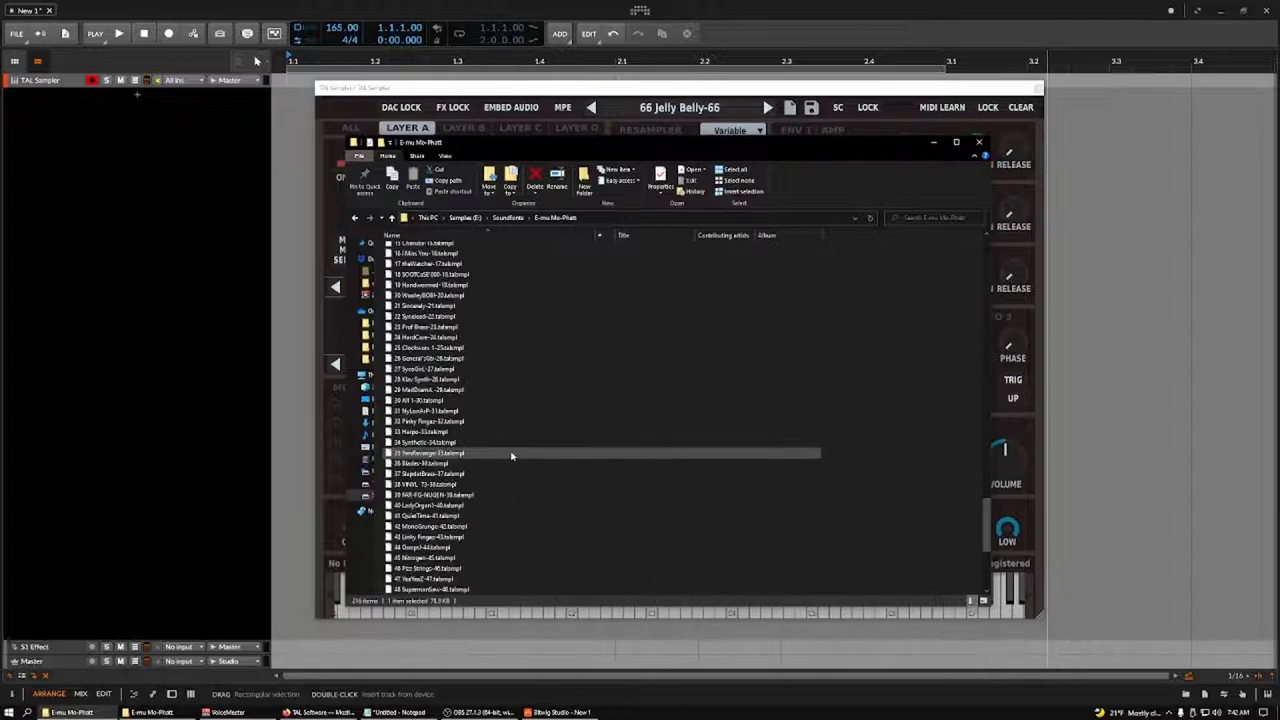
{"action": "scroll", "coordinate": [511, 456], "scroll_direction": "up", "scroll_amount": 1}
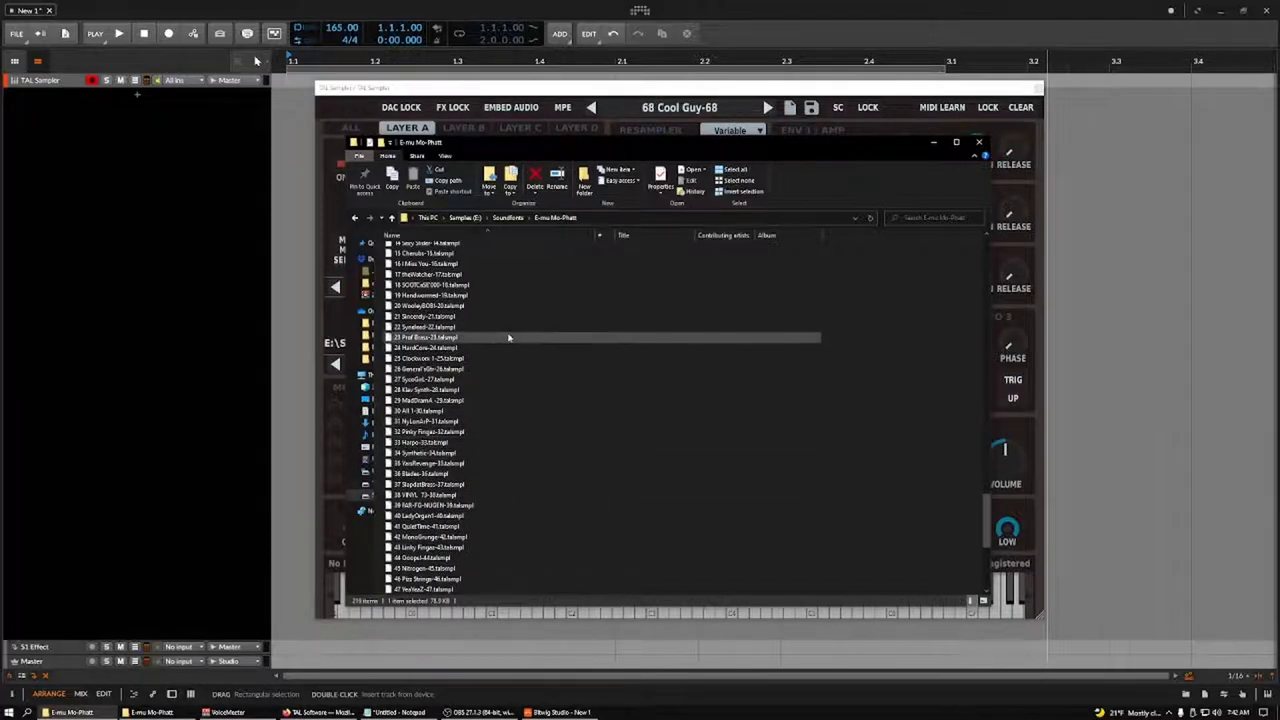
{"action": "scroll", "coordinate": [495, 355], "scroll_direction": "up", "scroll_amount": 9}
{"action": "scroll", "coordinate": [490, 360], "scroll_direction": "up", "scroll_amount": 1}
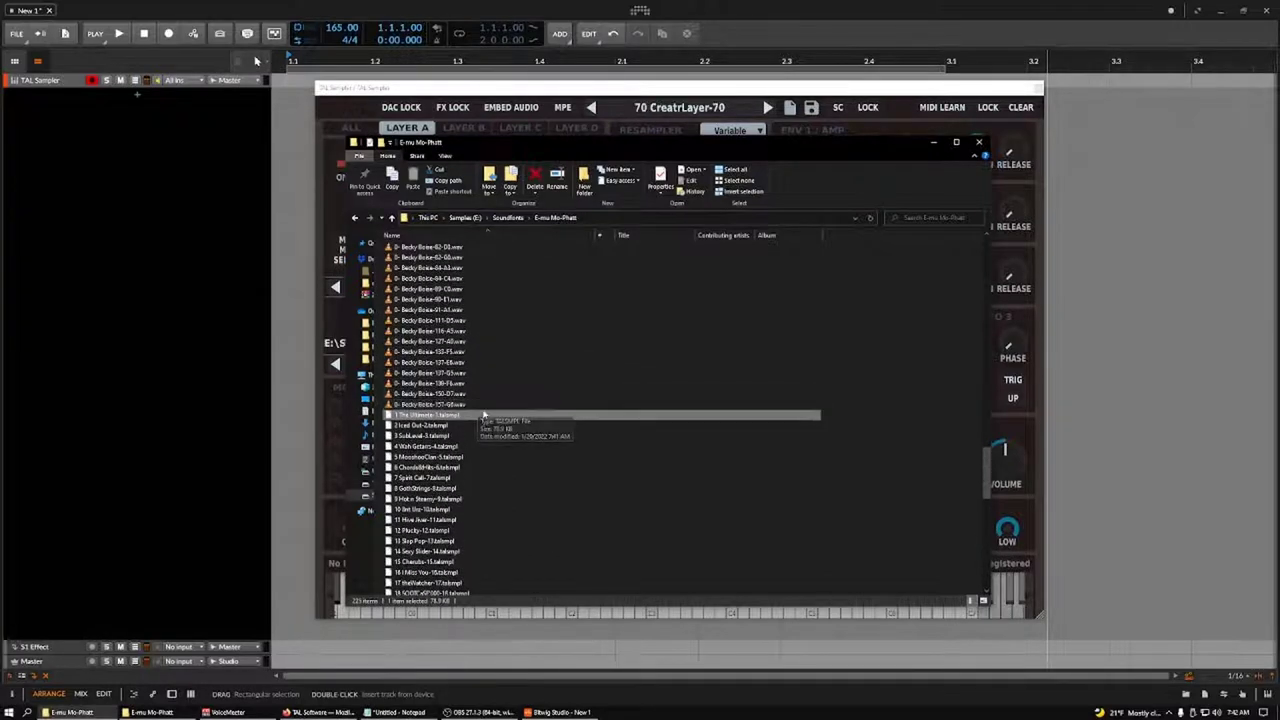
{"action": "scroll", "coordinate": [485, 408], "scroll_direction": "up", "scroll_amount": 1}
{"action": "scroll", "coordinate": [488, 405], "scroll_direction": "up", "scroll_amount": 10}
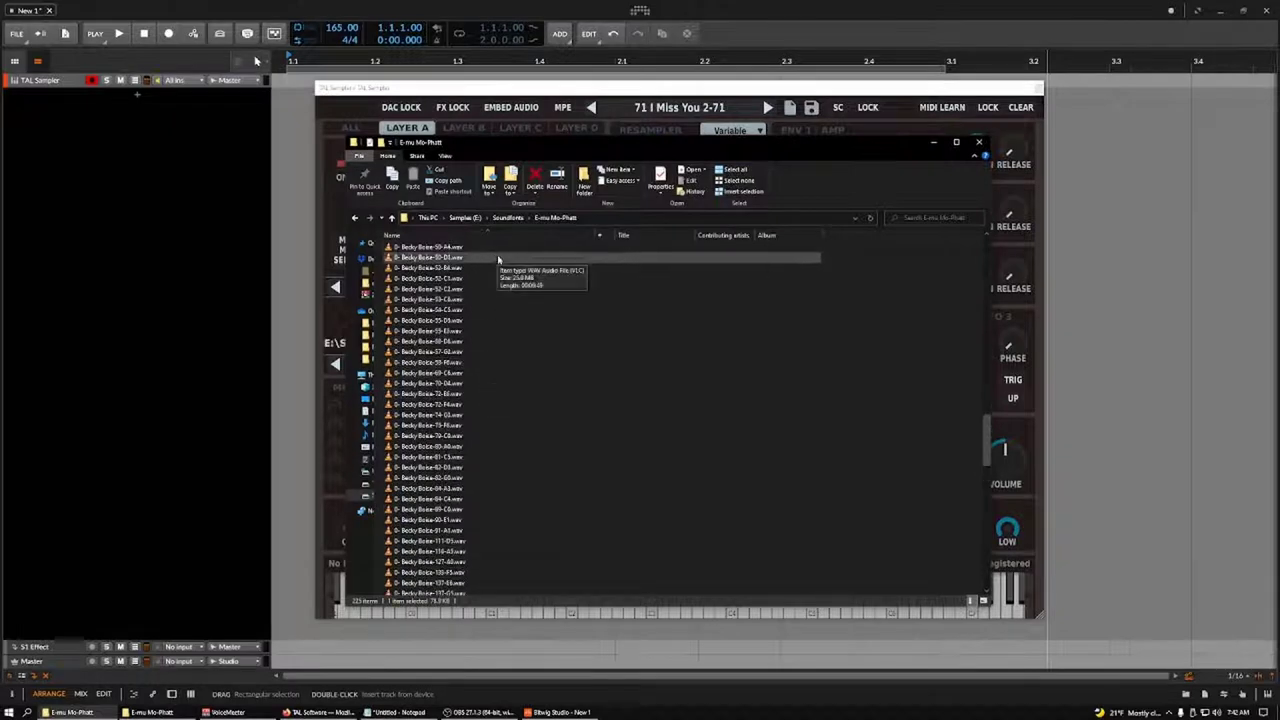
{"action": "scroll", "coordinate": [510, 354], "scroll_direction": "up", "scroll_amount": 8}
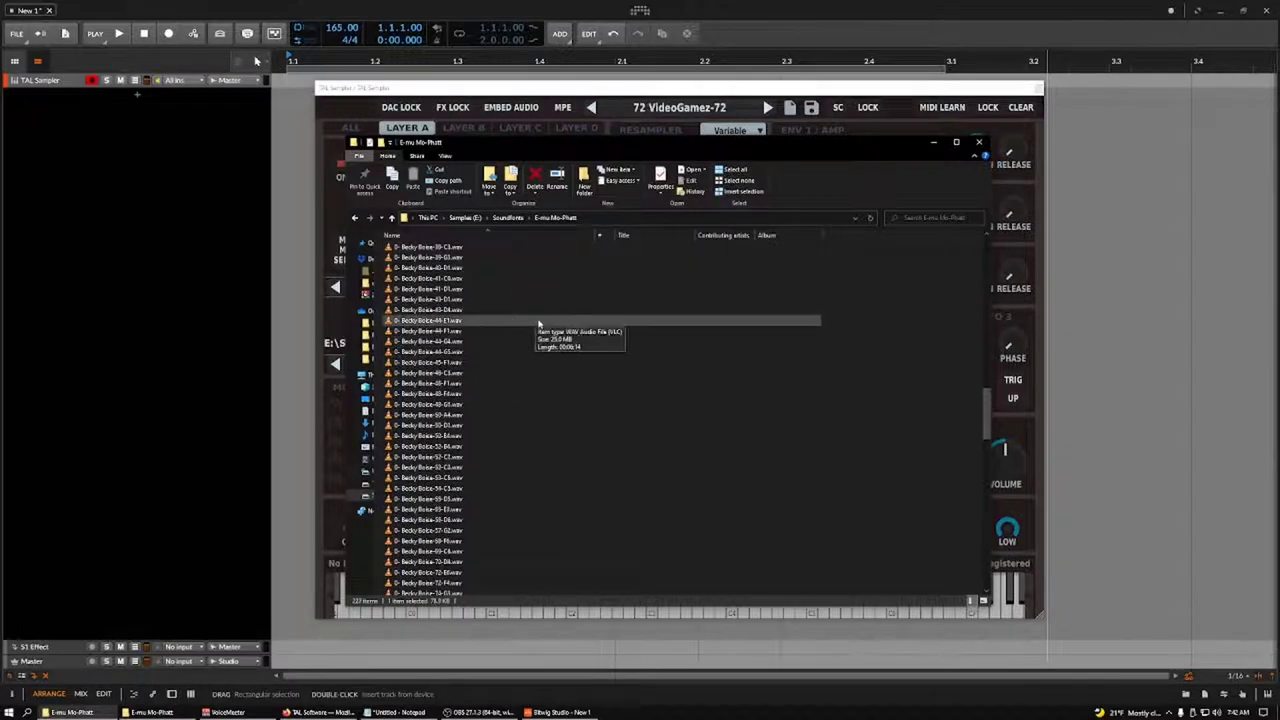
{"action": "scroll", "coordinate": [541, 330], "scroll_direction": "up", "scroll_amount": 5}
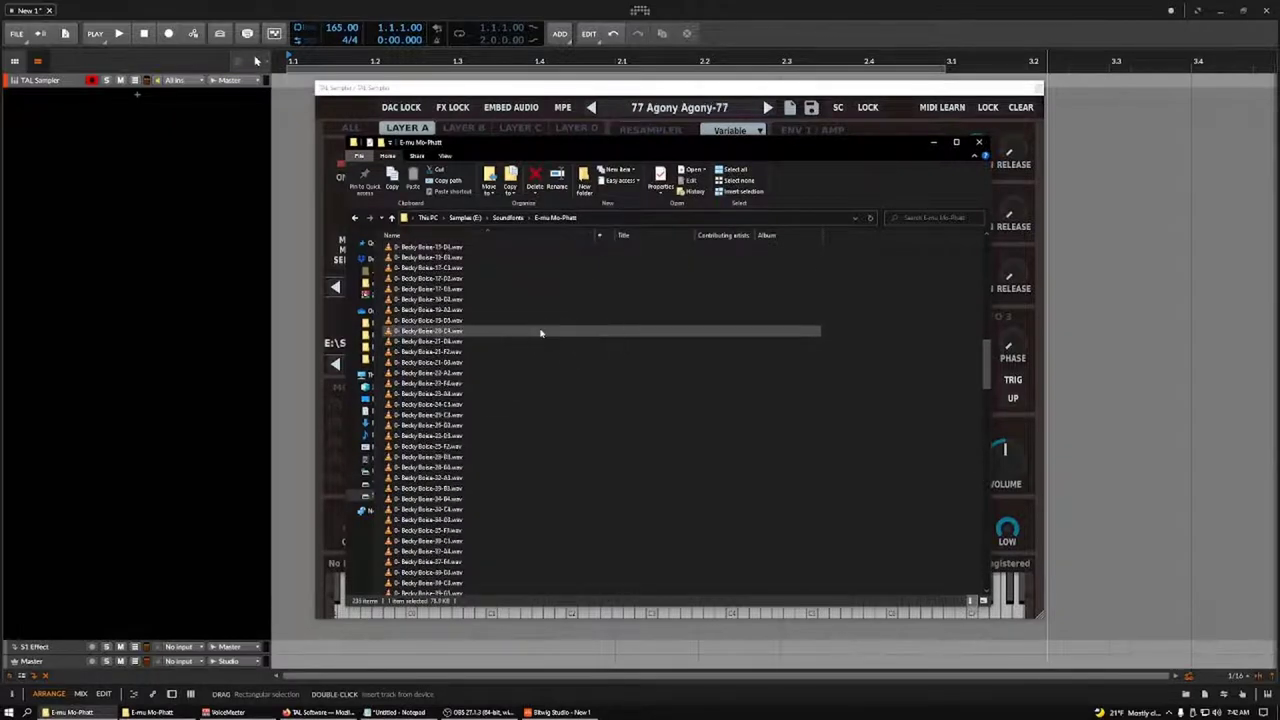
{"action": "scroll", "coordinate": [544, 323], "scroll_direction": "up", "scroll_amount": 7}
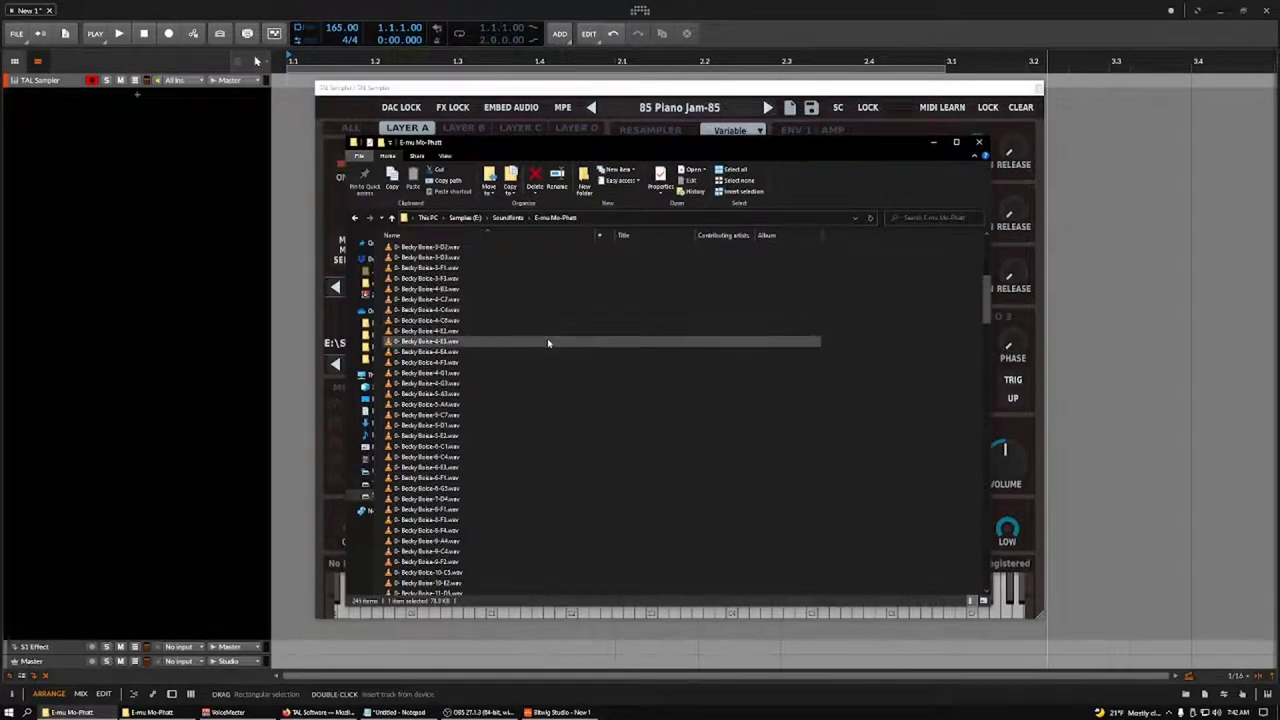
{"action": "scroll", "coordinate": [490, 375], "scroll_direction": "down", "scroll_amount": 10}
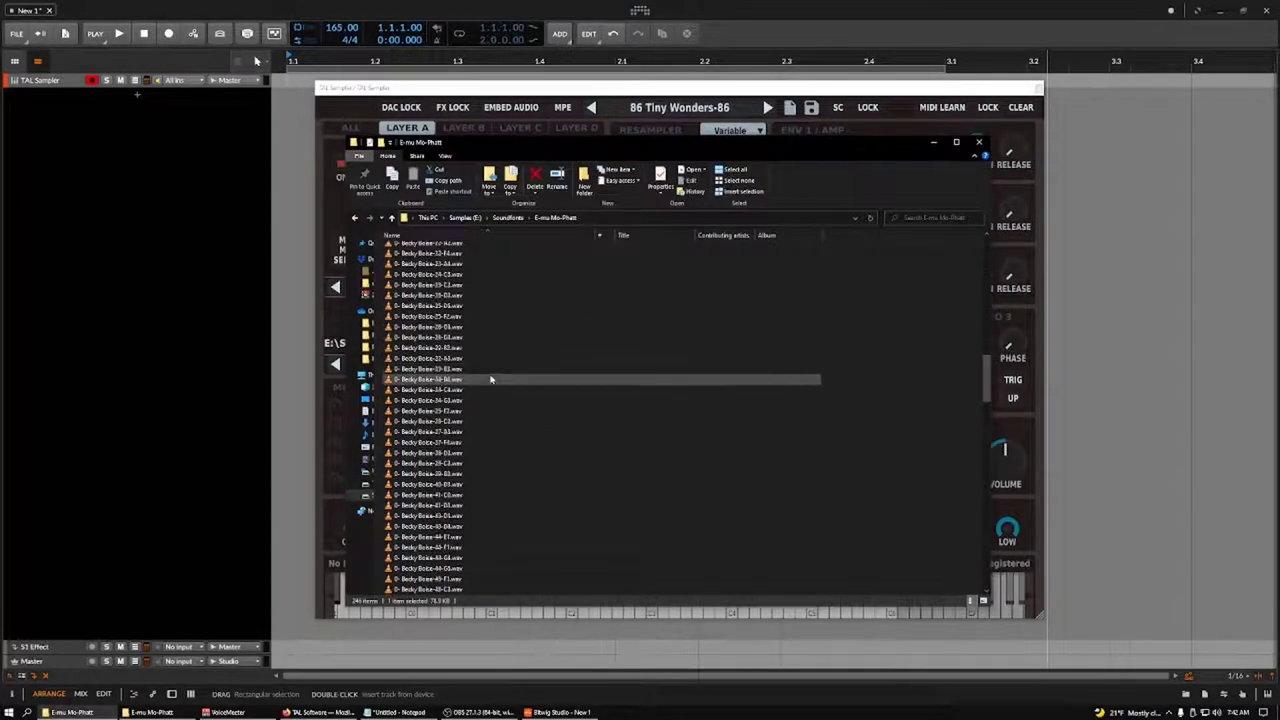
{"action": "scroll", "coordinate": [500, 378], "scroll_direction": "down", "scroll_amount": 10}
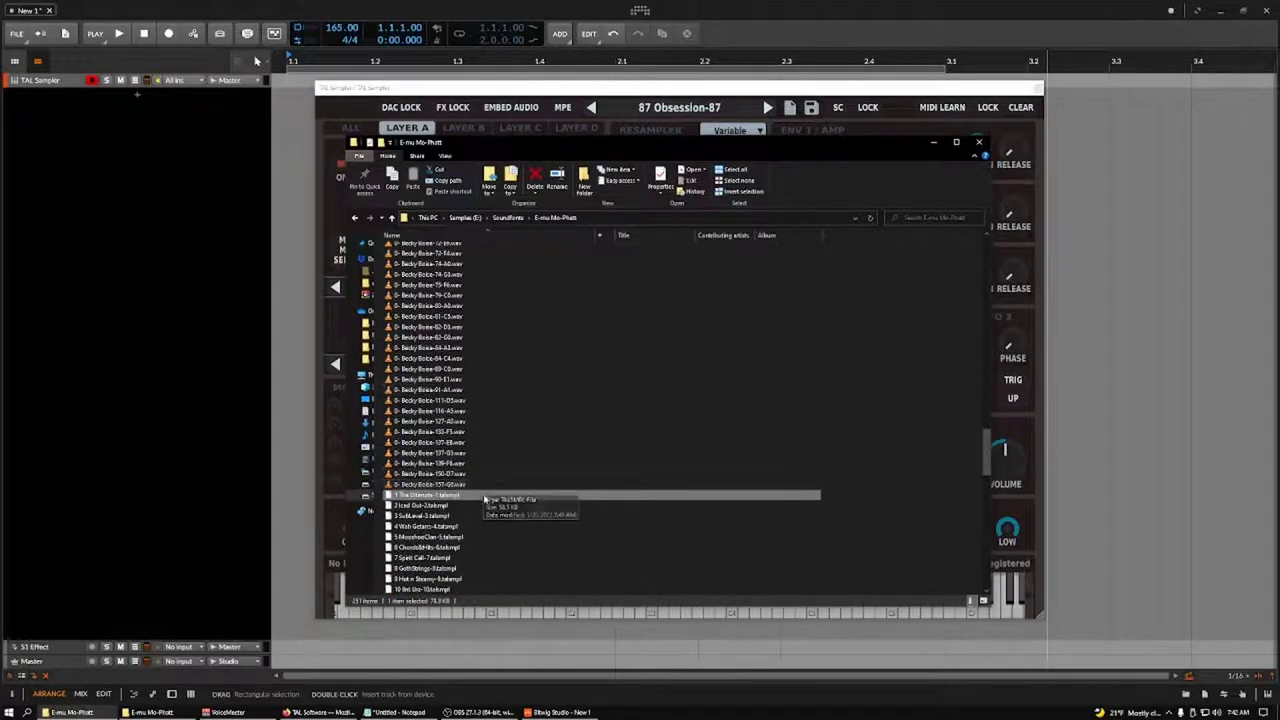
{"action": "scroll", "coordinate": [540, 310], "scroll_direction": "up", "scroll_amount": 12}
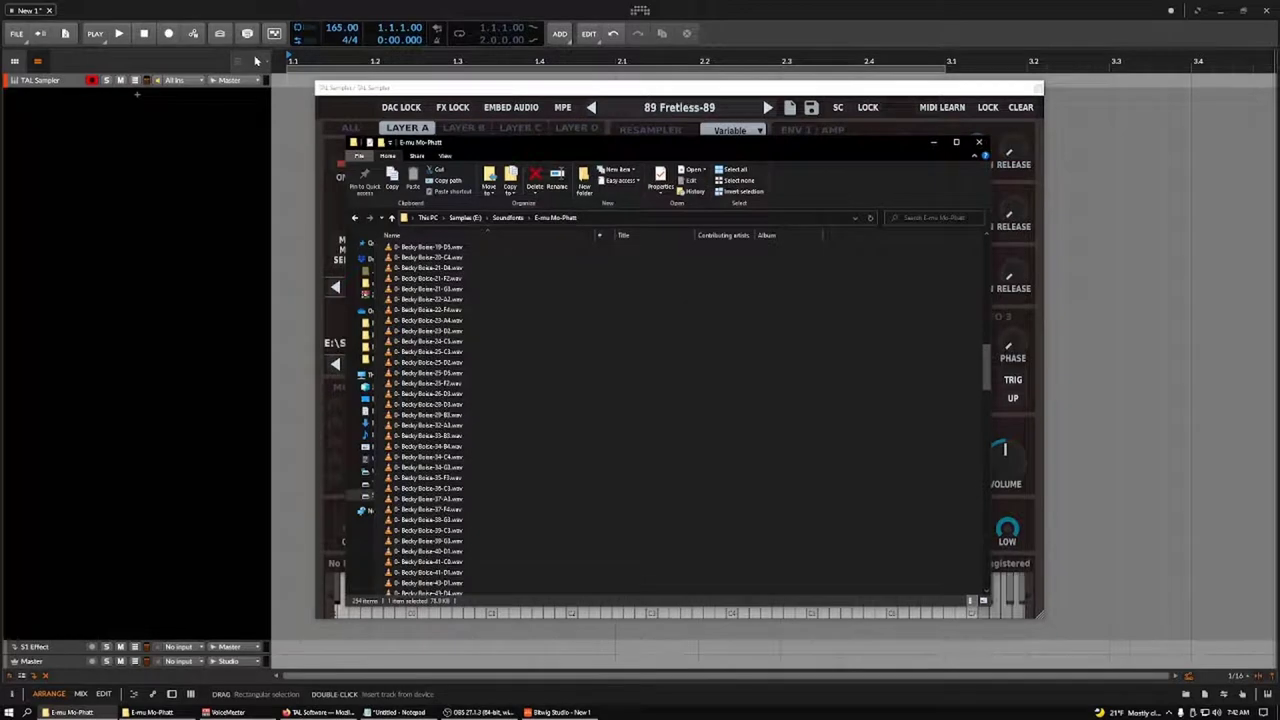
Open a second Explorer window at TAL-Sampler Presets\Soundfonts\E-Mu Mo-Phatt.
{"action": "key", "text": "Down"}
{"action": "key", "text": "Down"}
{"action": "key", "text": "Down"}
{"action": "key", "text": "Down"}
{"action": "key", "text": "Down"}
{"action": "key", "text": "Down"}
{"action": "key", "text": "Down"}
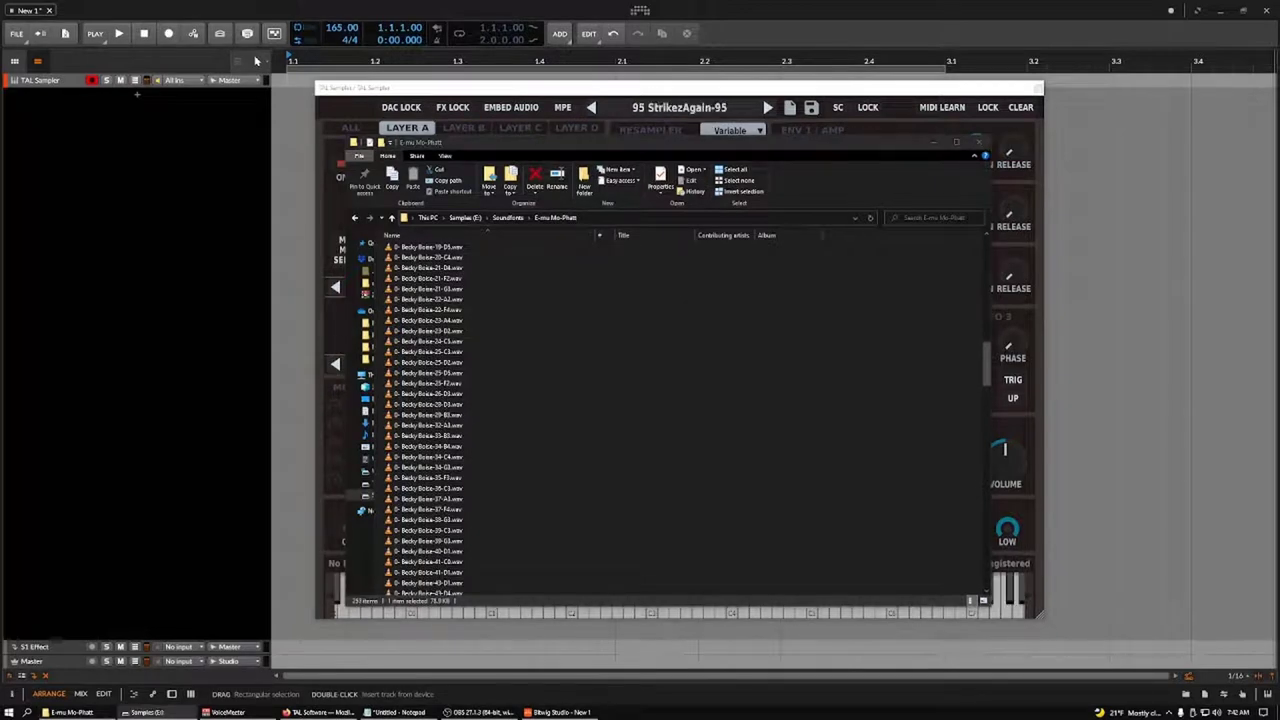
{"action": "key", "text": "Down"}
{"action": "key", "text": "Down"}
{"action": "key", "text": "Down"}
{"action": "key", "text": "Down"}
{"action": "key", "text": "Down"}
{"action": "key", "text": "Down"}
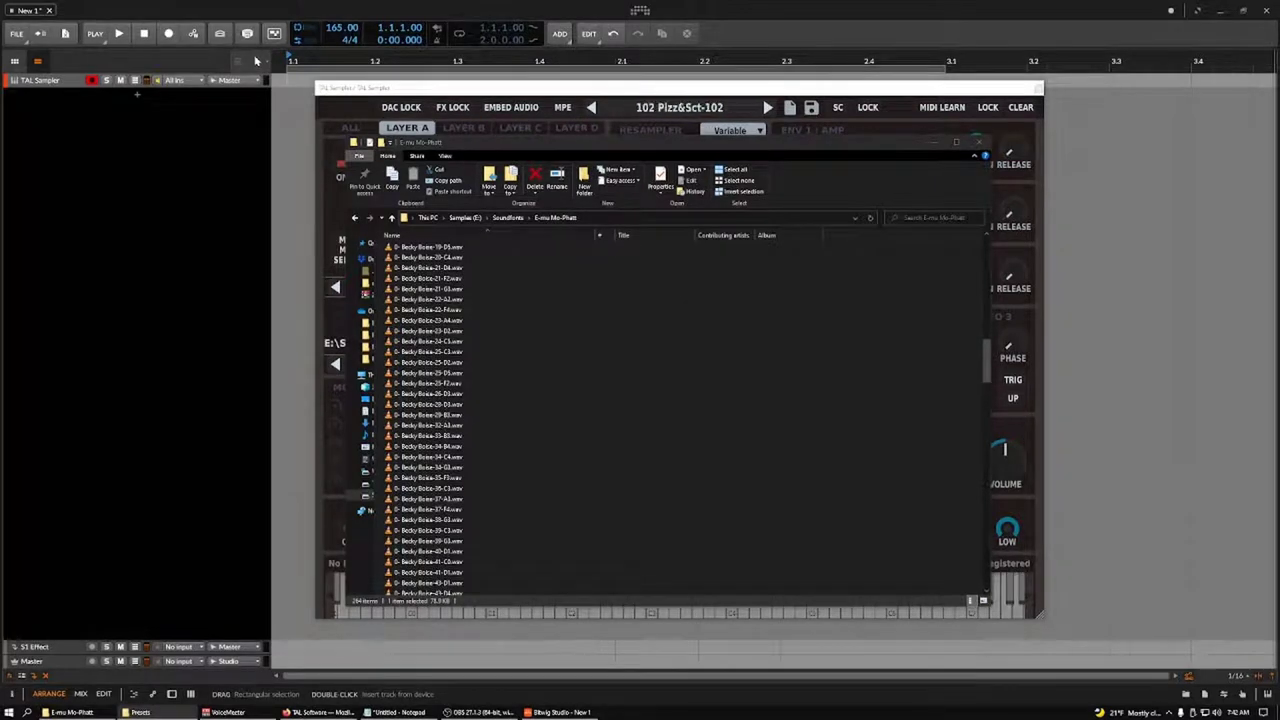
{"action": "key", "text": "Down"}
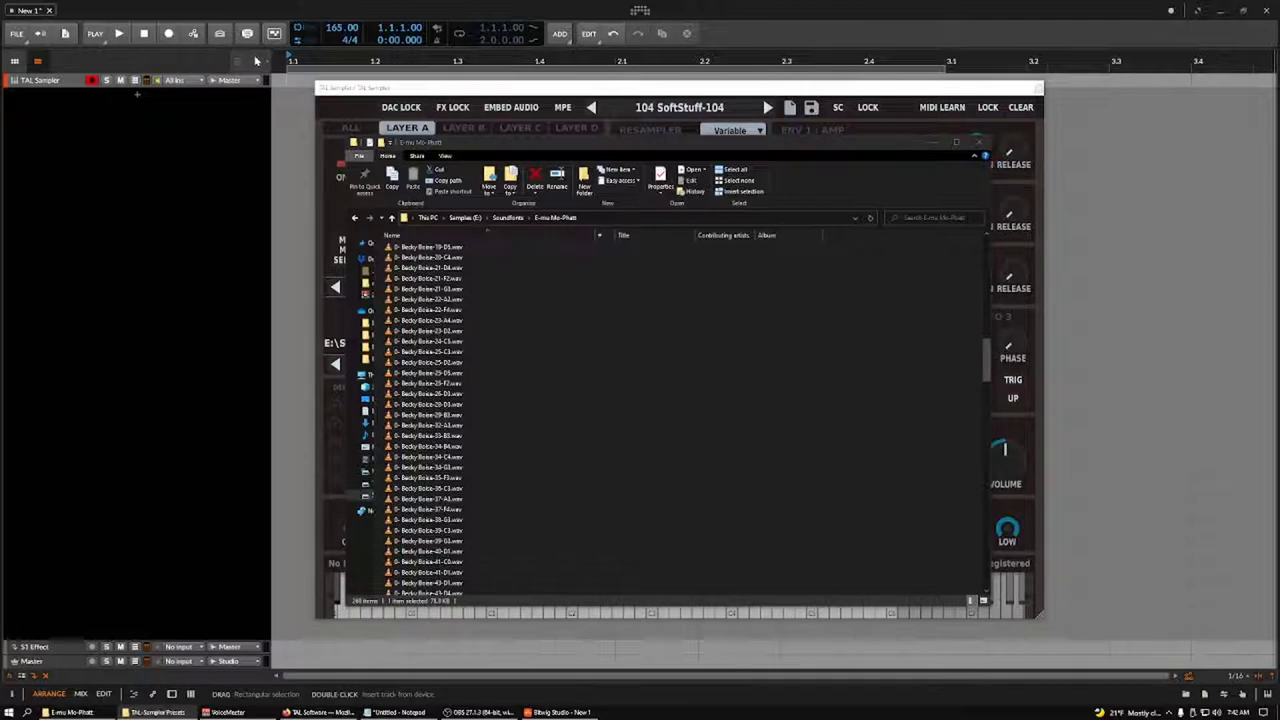
Tile the export folder window and the empty E-Mu Mo Phatt destination window side by side.
{"action": "key", "text": "Down"}
{"action": "key", "text": "Down"}
{"action": "key", "text": "Down"}
{"action": "key", "text": "Down"}
{"action": "key", "text": "Down"}
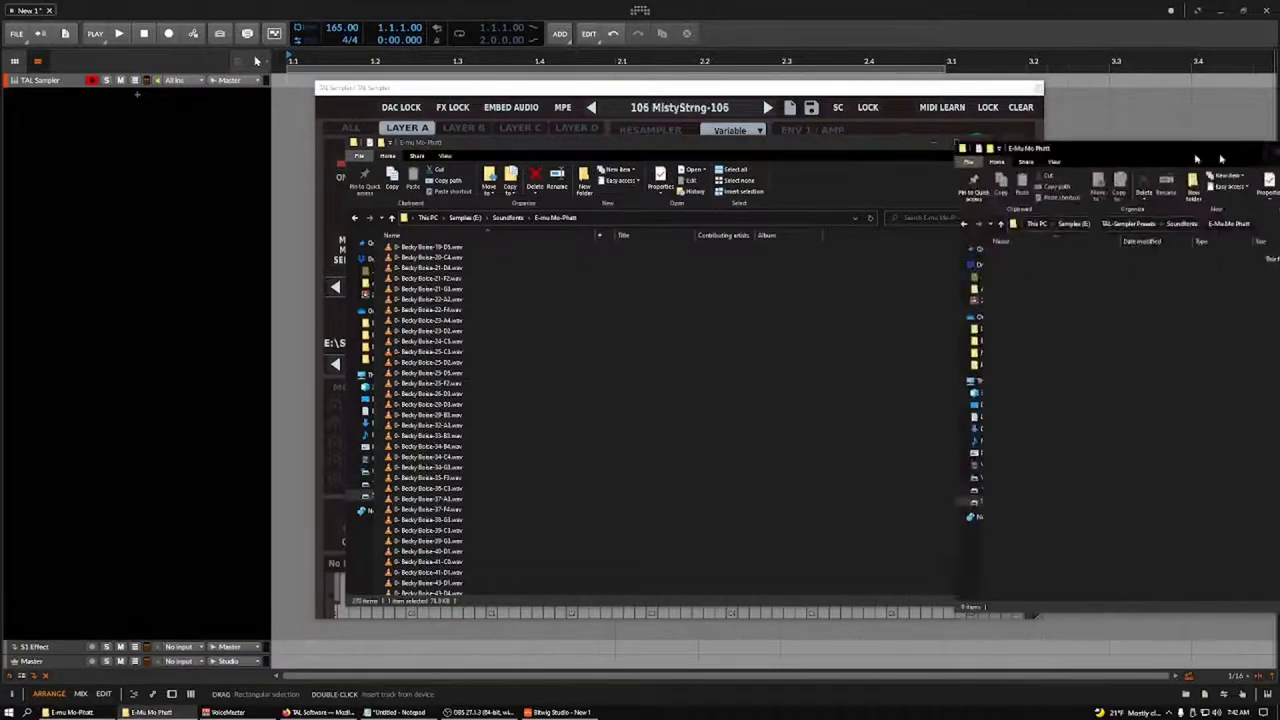
{"action": "left_click_drag", "start_coordinate": [714, 154], "coordinate": [379, 190]}
{"action": "left_click_drag", "start_coordinate": [648, 183], "coordinate": [1100, 710]}
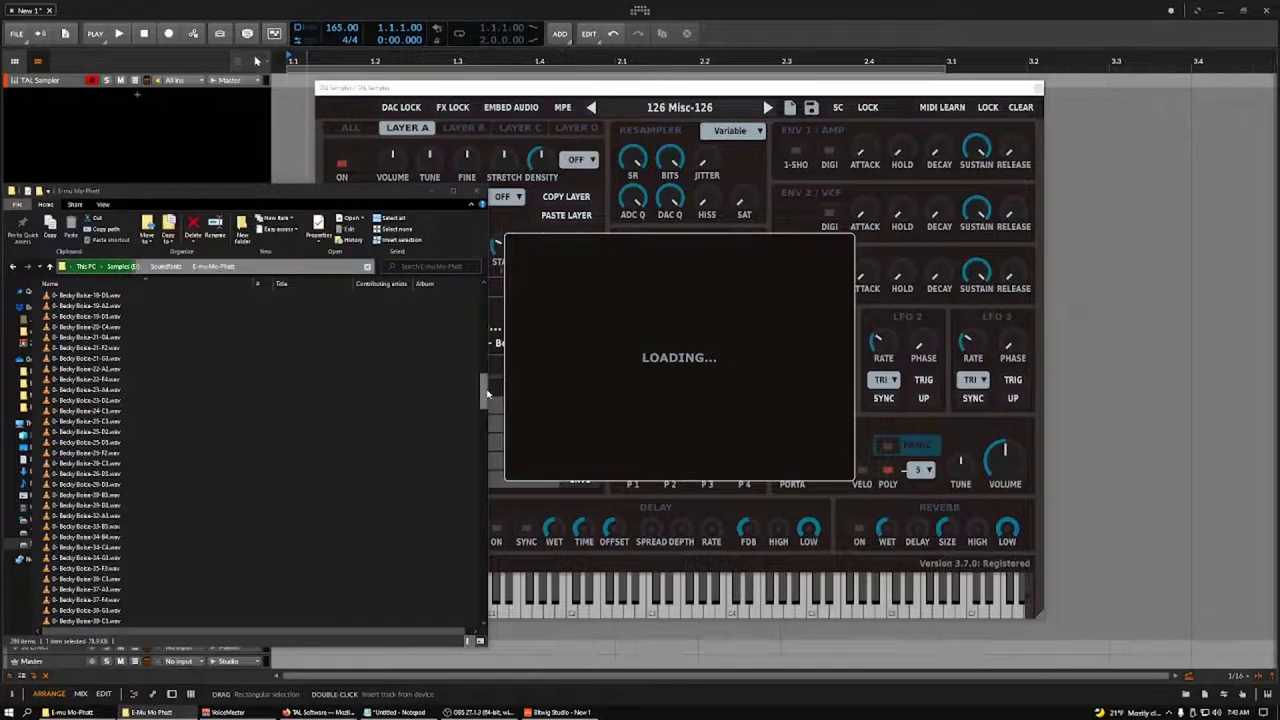
{"action": "left_click_drag", "start_coordinate": [277, 190], "coordinate": [391, 119]}
{"action": "left_click", "coordinate": [72, 712]}
{"action": "left_click_drag", "start_coordinate": [772, 127], "coordinate": [817, 136]}
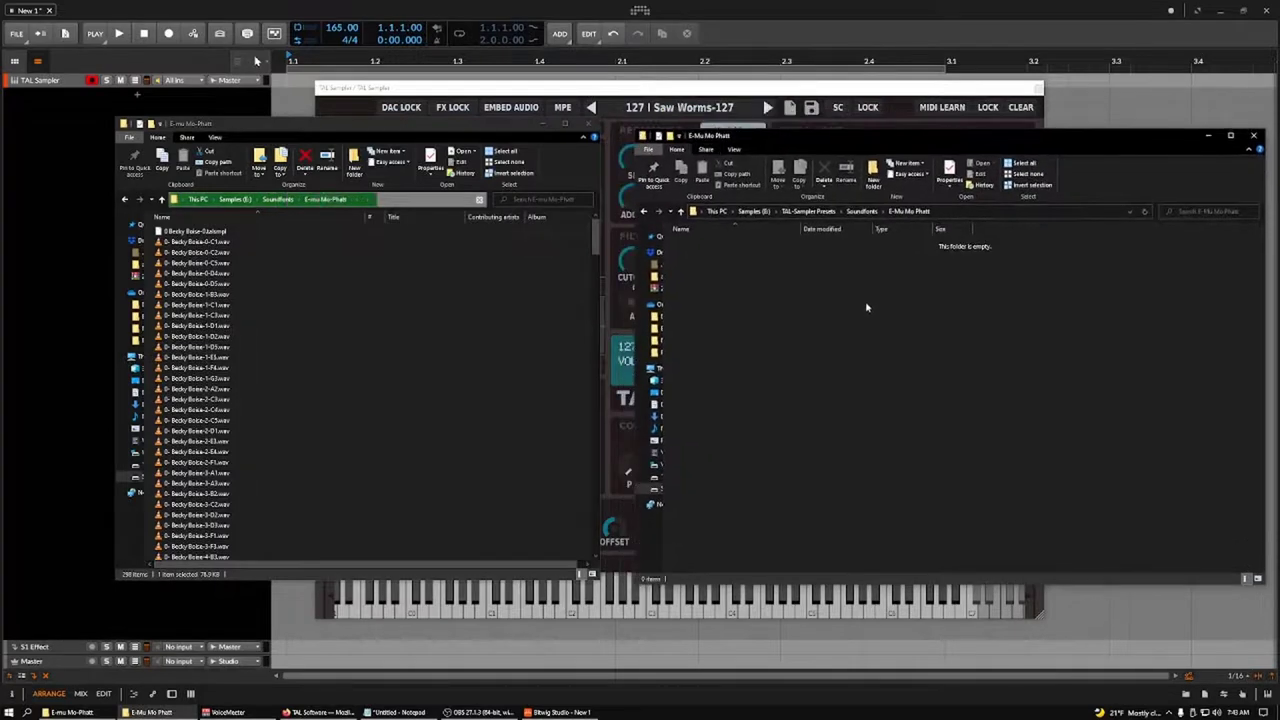
{"action": "left_click", "coordinate": [265, 252]}
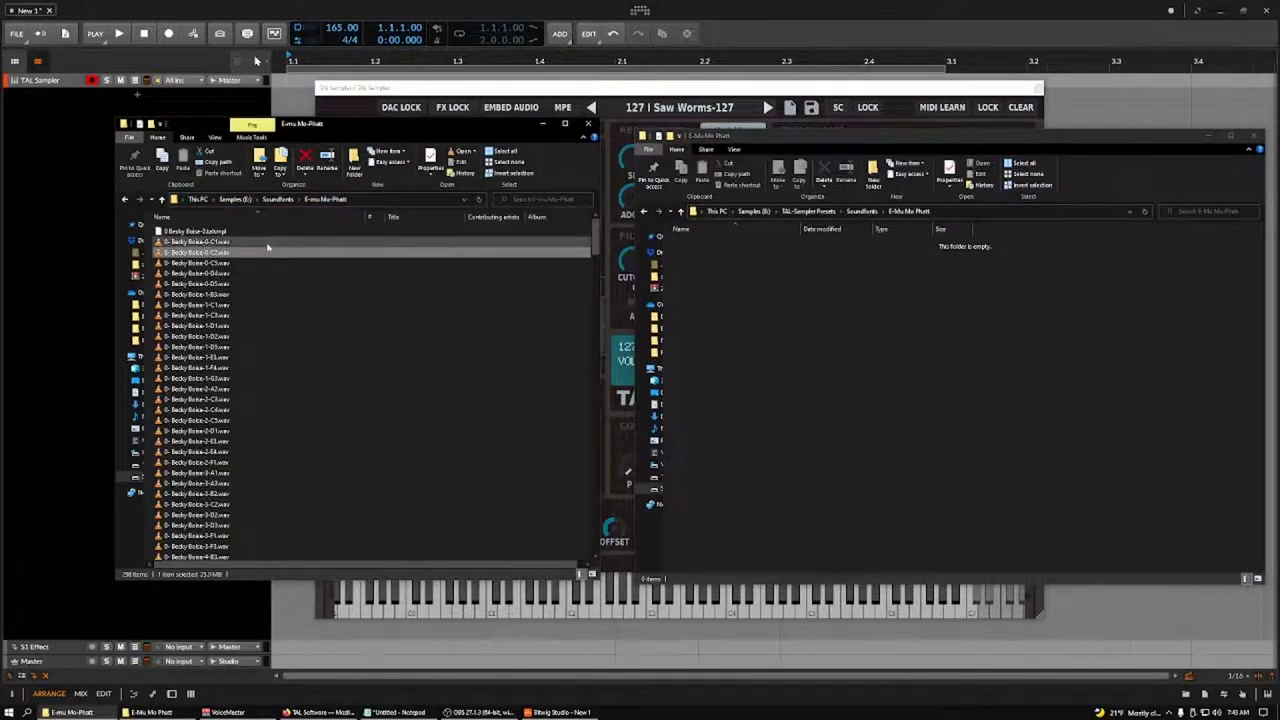
{"action": "scroll", "coordinate": [300, 366], "scroll_direction": "down", "scroll_amount": 20}
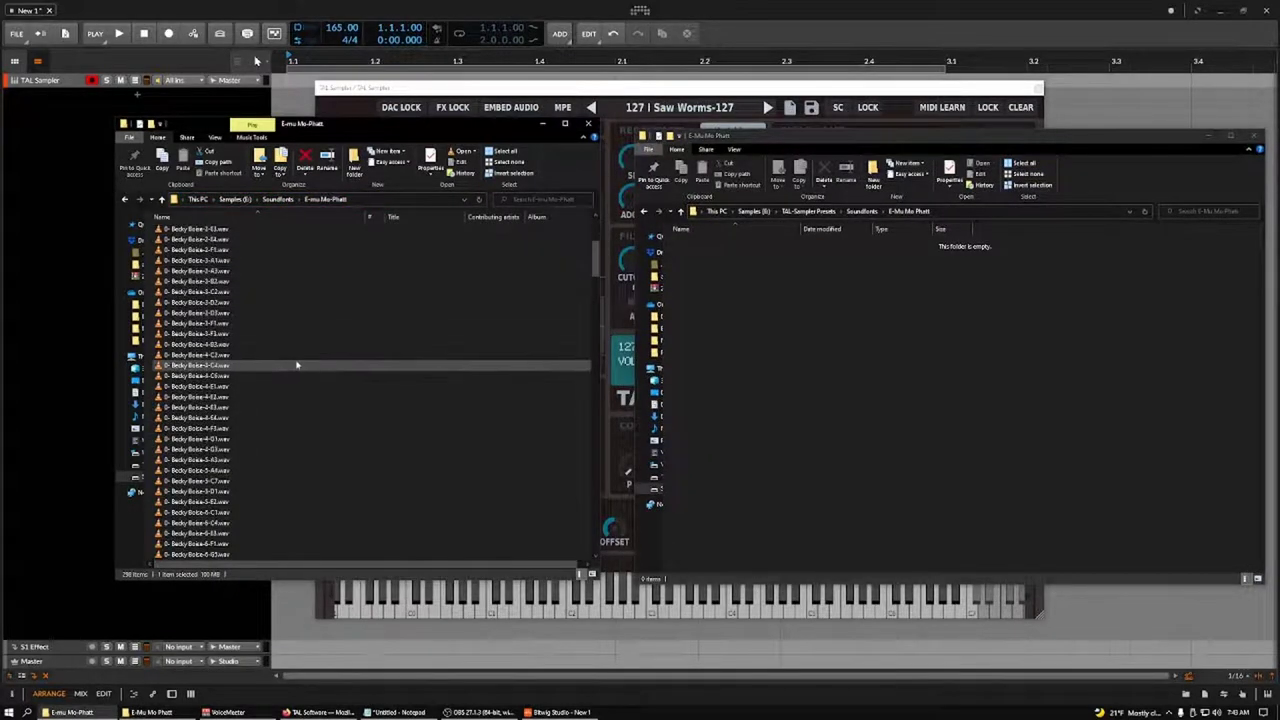
{"action": "left_click", "coordinate": [300, 366]}
{"action": "scroll", "coordinate": [300, 366], "scroll_direction": "down", "scroll_amount": 20}
{"action": "left_click", "coordinate": [277, 337], "text": "shift"}
{"action": "left_click_drag", "start_coordinate": [277, 337], "coordinate": [829, 323]}
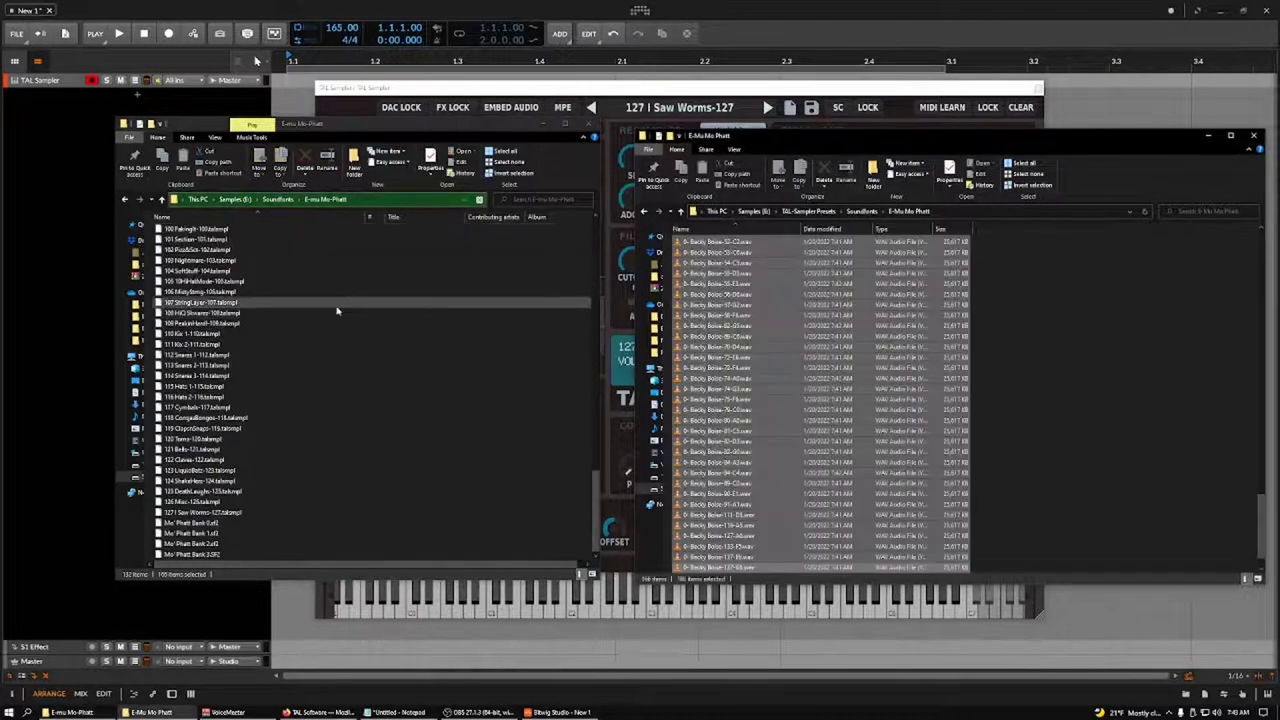
Select all 128 .talsmpl preset files and drag them into the destination folder.
{"action": "scroll", "coordinate": [293, 331], "scroll_direction": "up", "scroll_amount": 20}
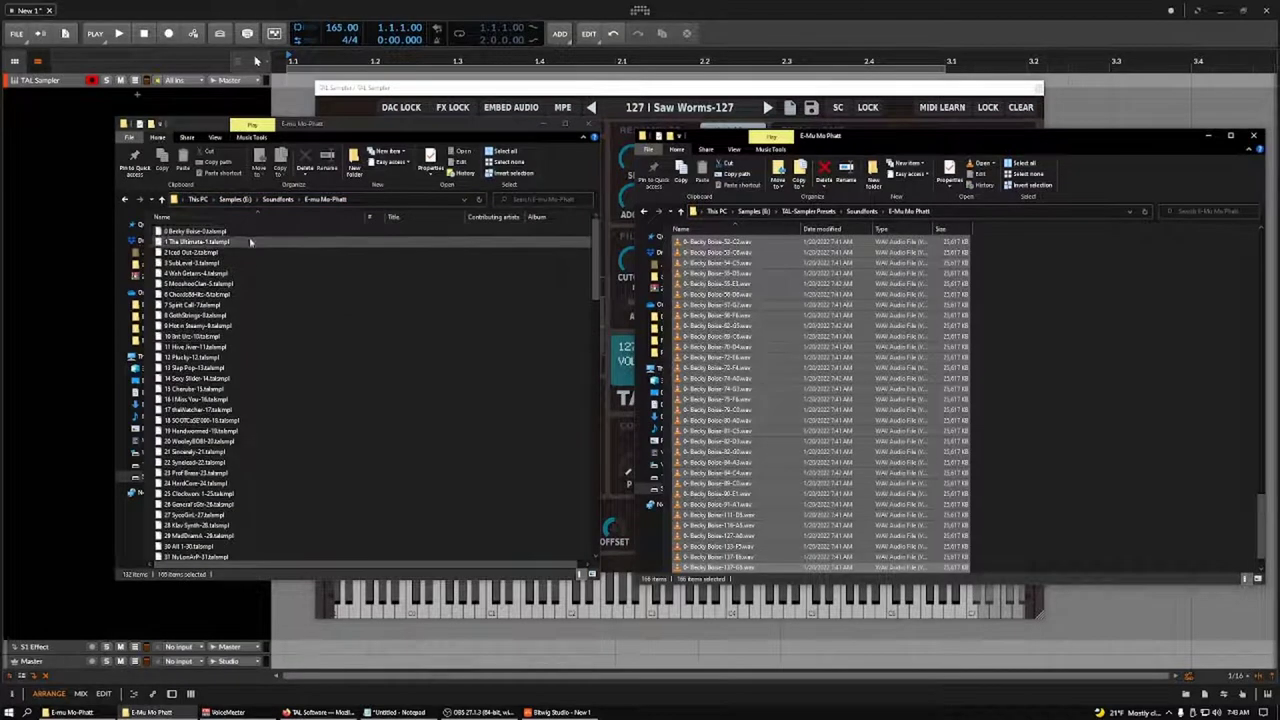
{"action": "left_click", "coordinate": [245, 242]}
{"action": "scroll", "coordinate": [280, 370], "scroll_direction": "down", "scroll_amount": 20}
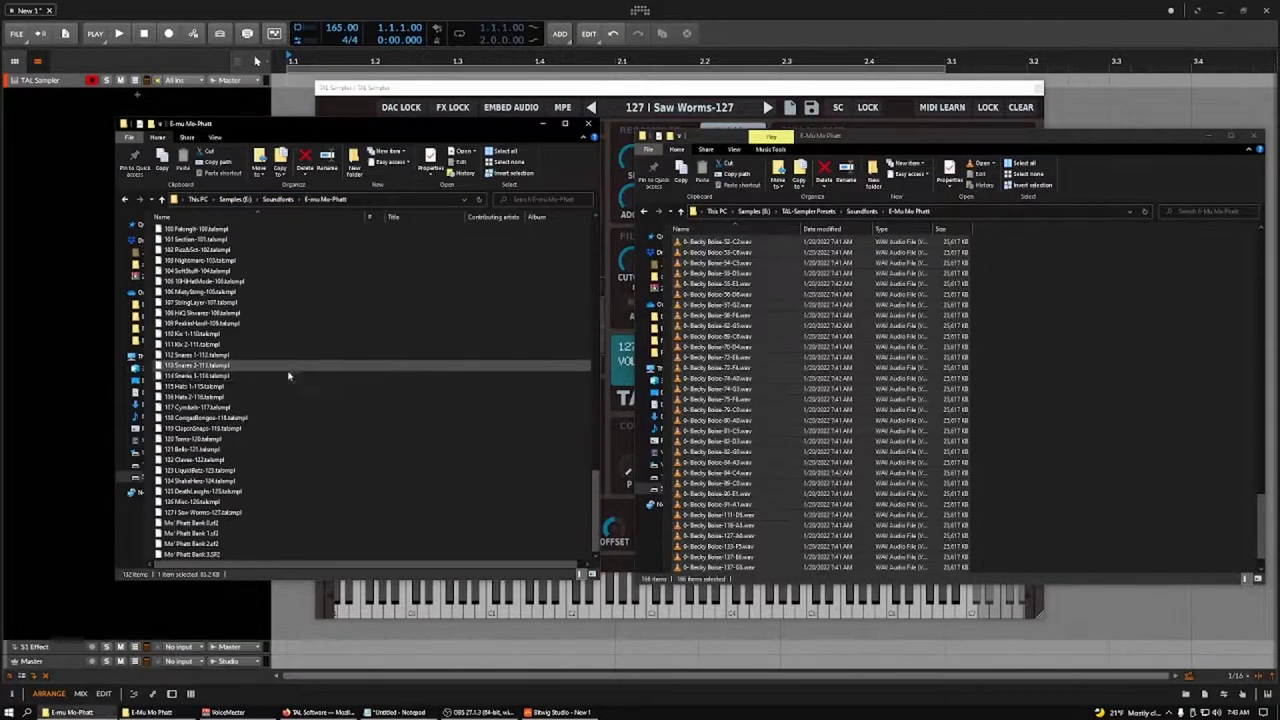
{"action": "left_click", "coordinate": [268, 512], "text": "shift"}
{"action": "left_click_drag", "start_coordinate": [250, 382], "coordinate": [875, 425]}
Close both Explorer windows and load the E-Mu Mo Phatt preset 62 All Talk-62.
{"action": "left_click", "coordinate": [589, 123]}
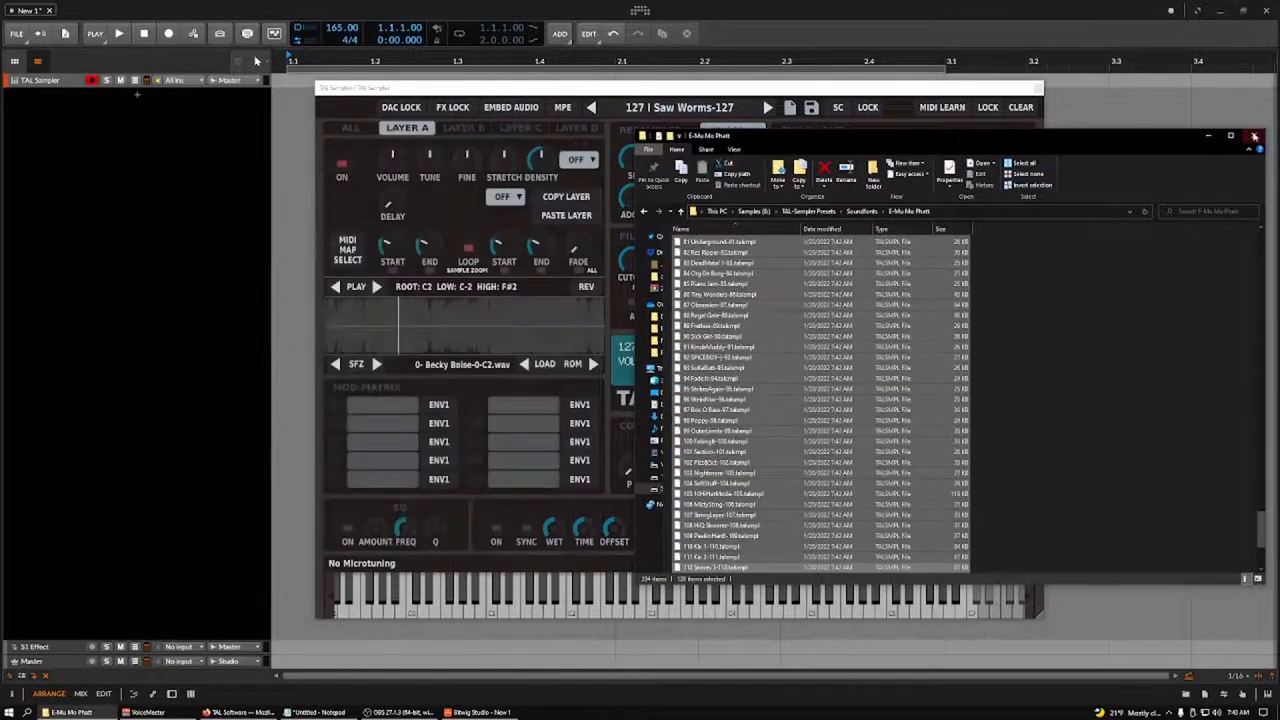
{"action": "left_click", "coordinate": [1253, 135]}
{"action": "left_click", "coordinate": [689, 110]}
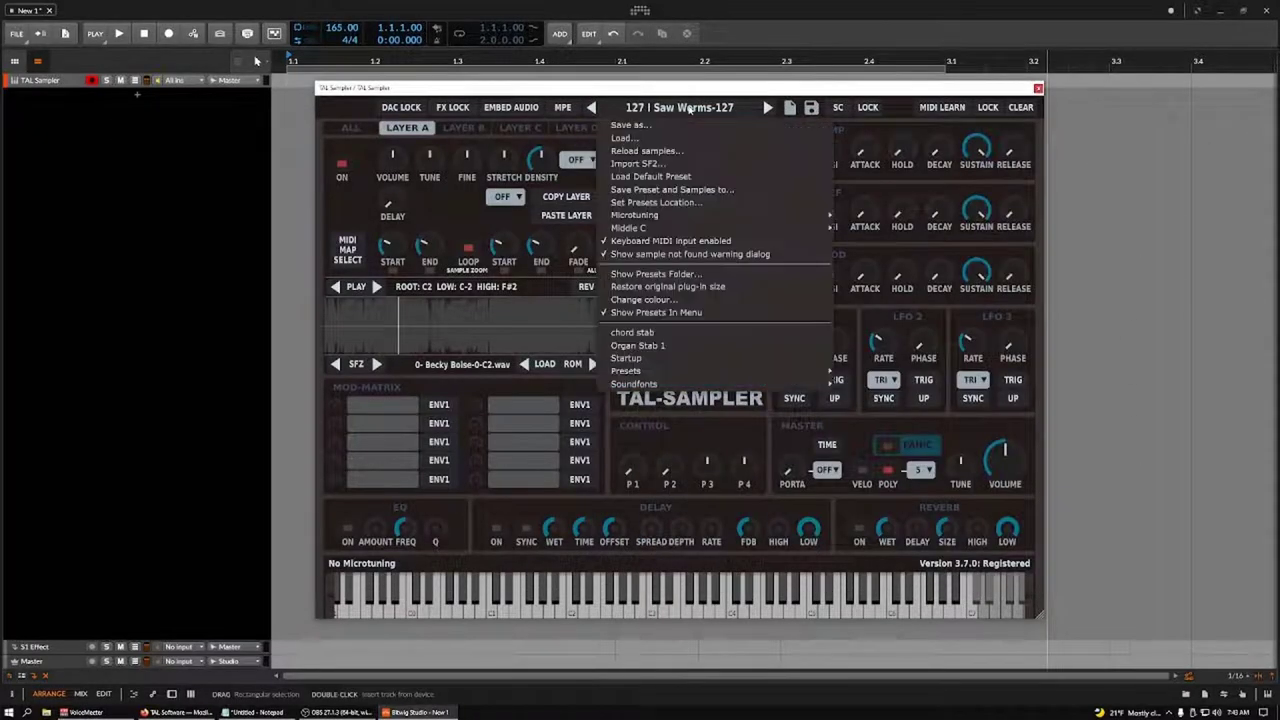
{"action": "mouse_move", "coordinate": [791, 388]}
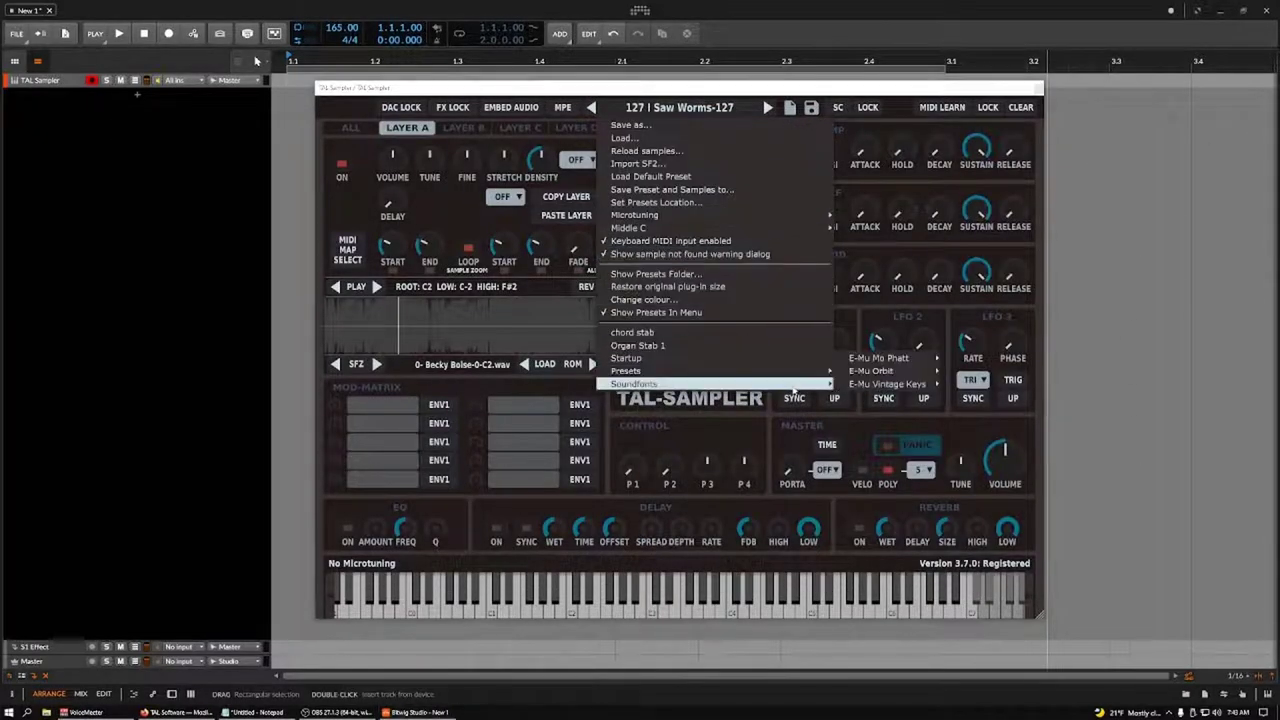
{"action": "mouse_move", "coordinate": [888, 361]}
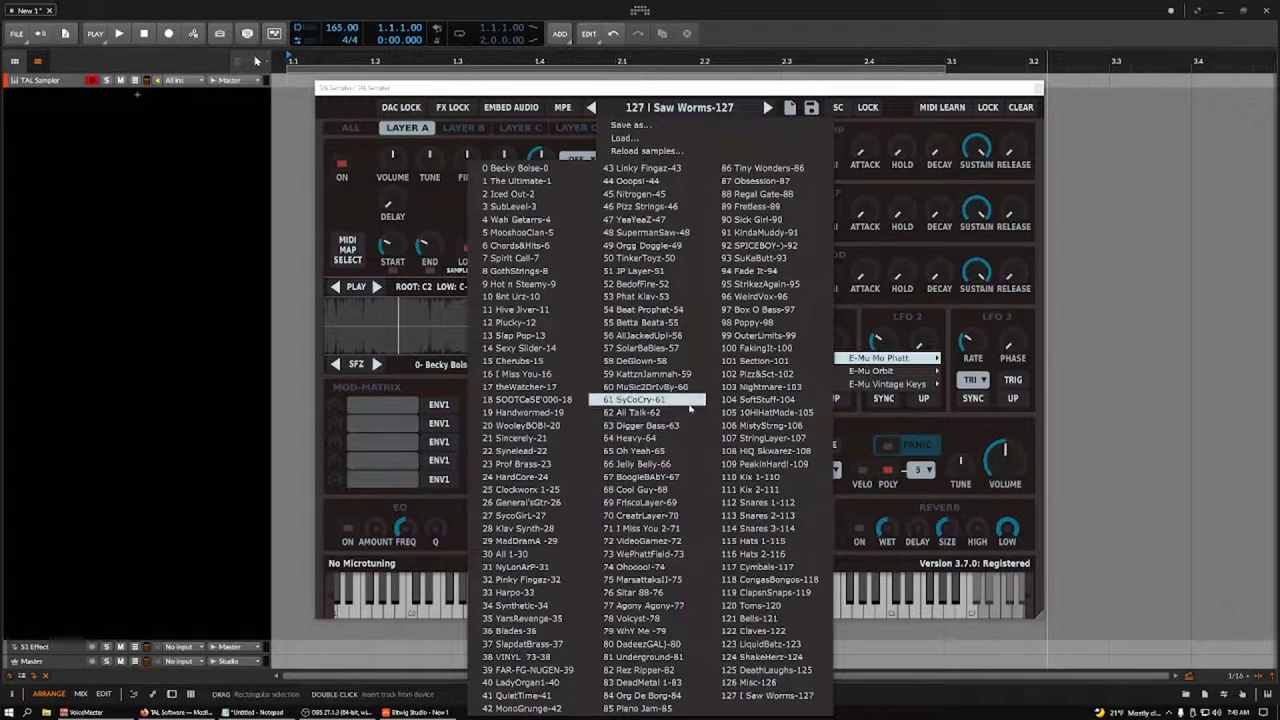
{"action": "left_click", "coordinate": [652, 414]}
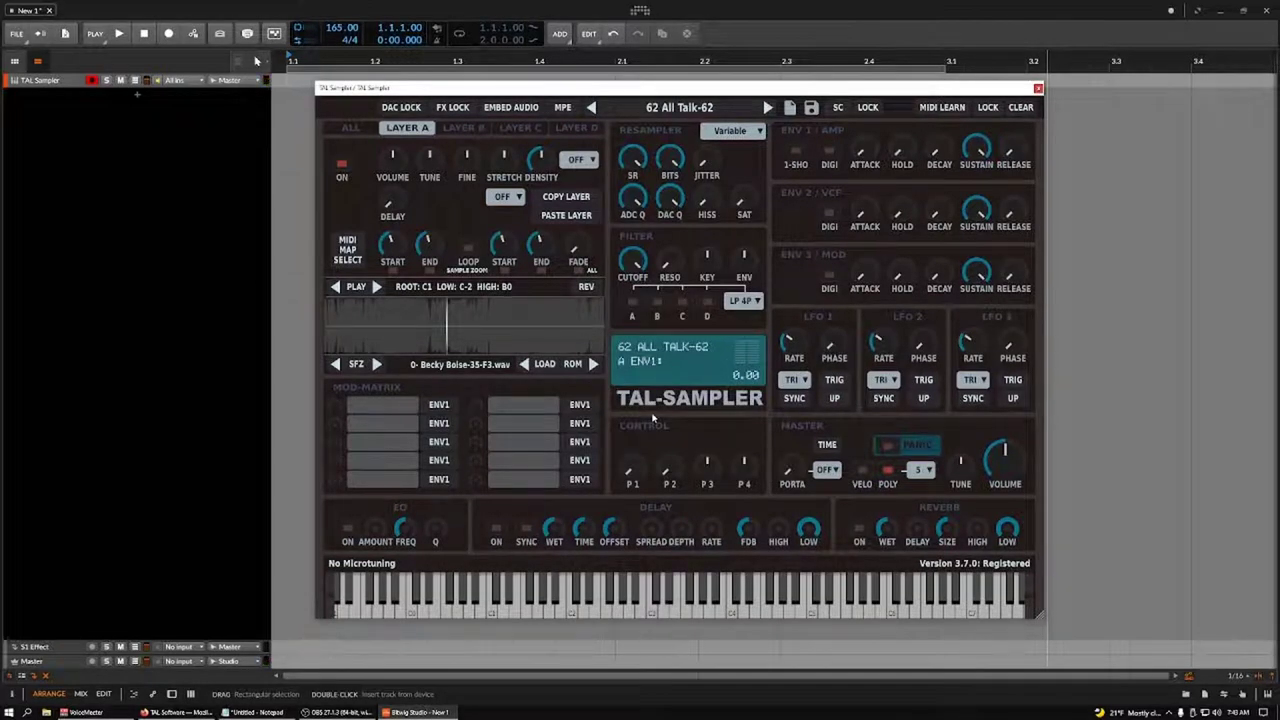
Switch to the E-Mu Mo Phatt preset 9 Hot n Steamy-9 instead.
{"action": "left_click", "coordinate": [680, 107]}
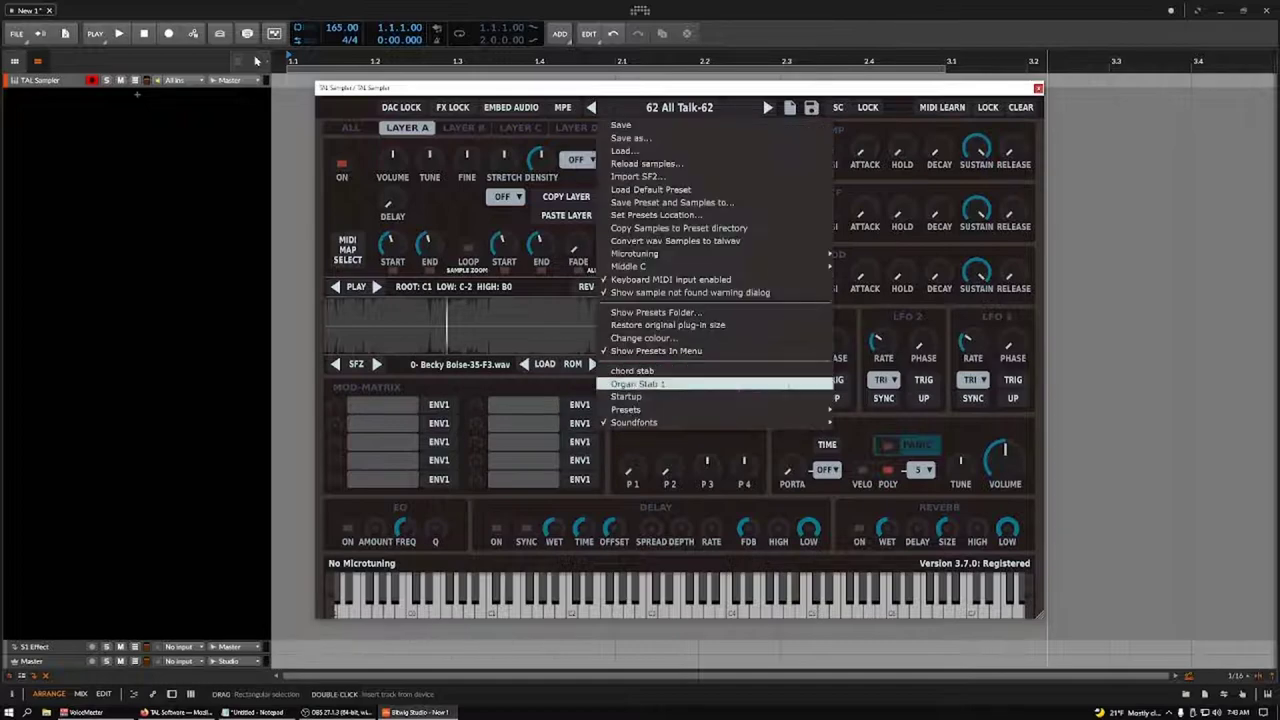
{"action": "mouse_move", "coordinate": [782, 422]}
{"action": "mouse_move", "coordinate": [875, 397]}
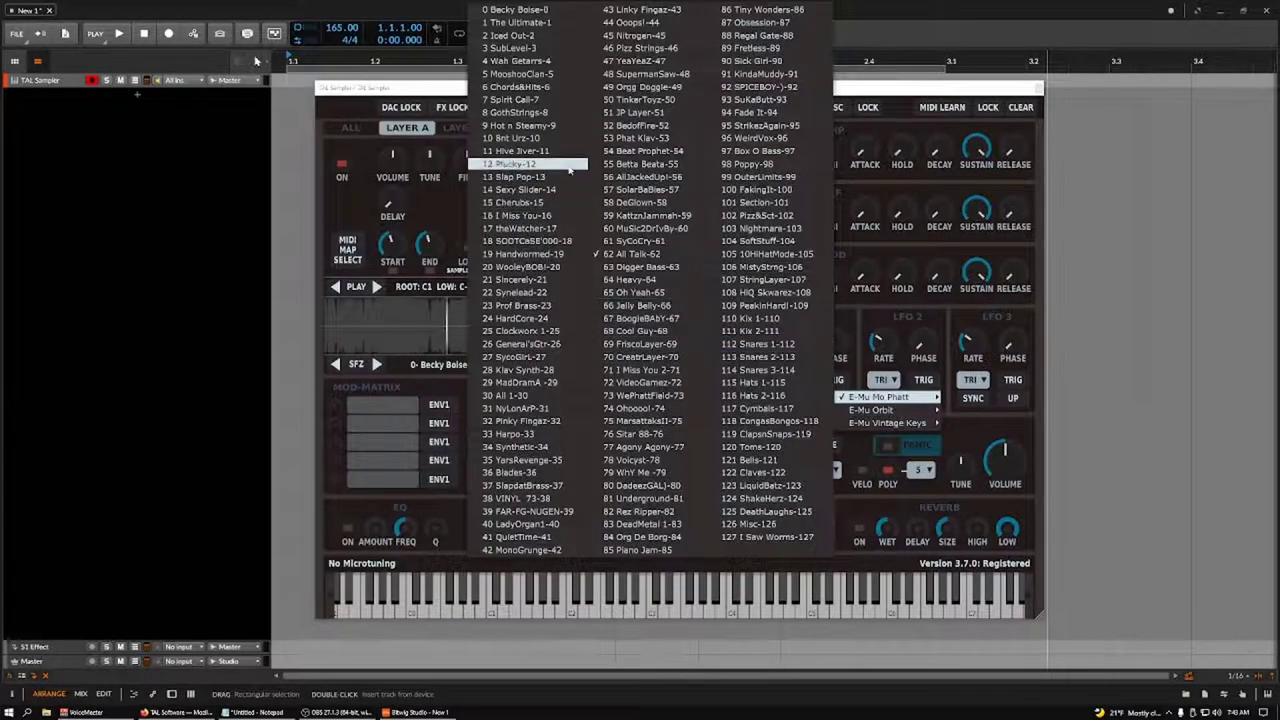
{"action": "left_click", "coordinate": [555, 126]}
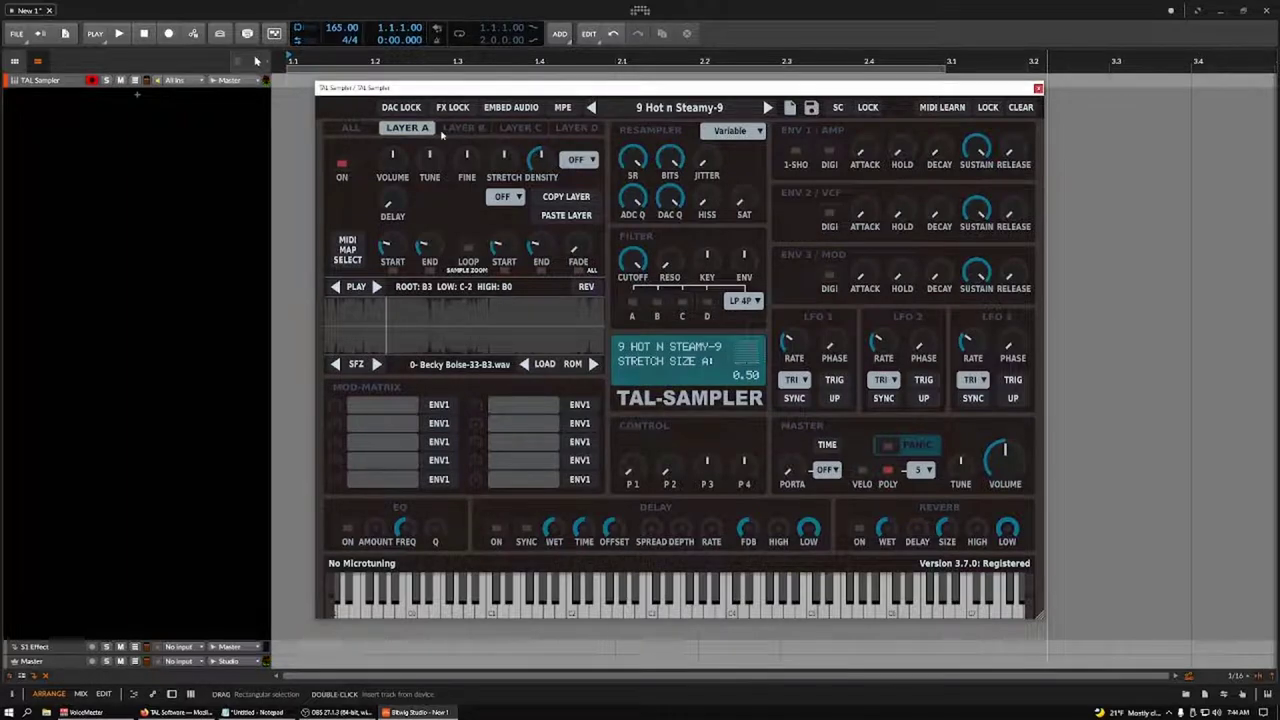
{"action": "left_click", "coordinate": [364, 131]}
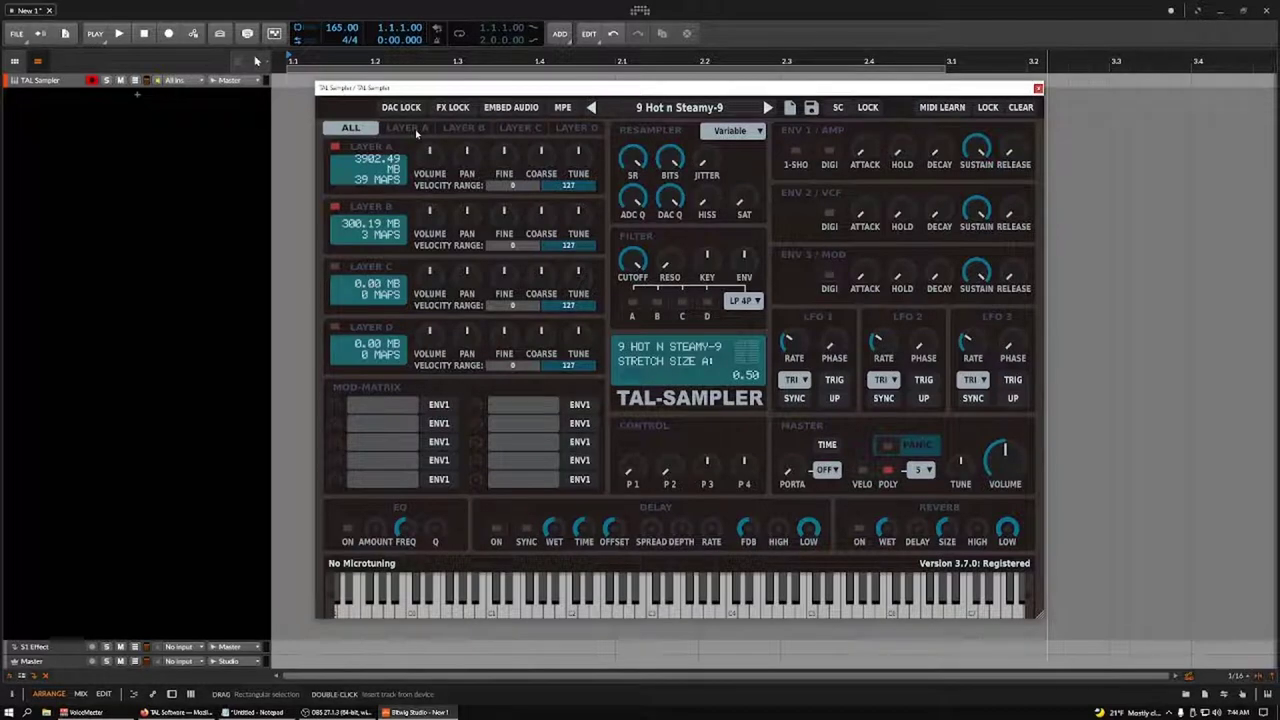
{"action": "left_click", "coordinate": [410, 128]}
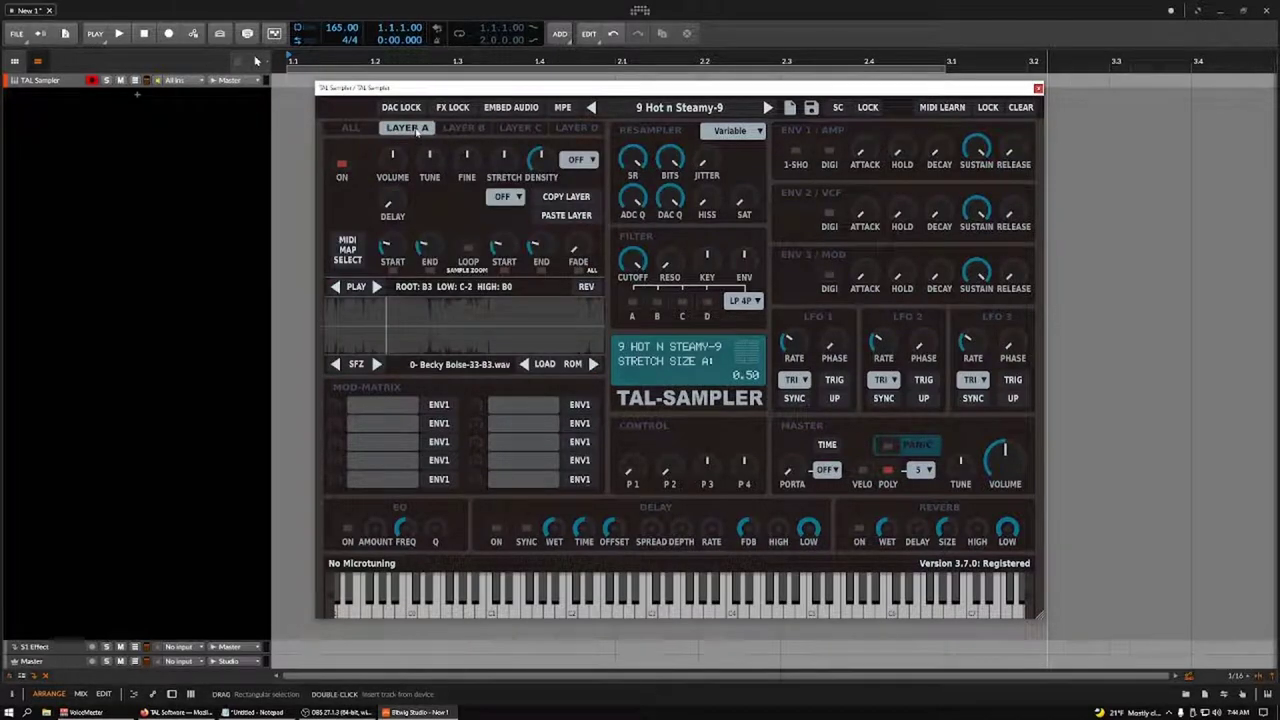
{"action": "left_click", "coordinate": [461, 327]}
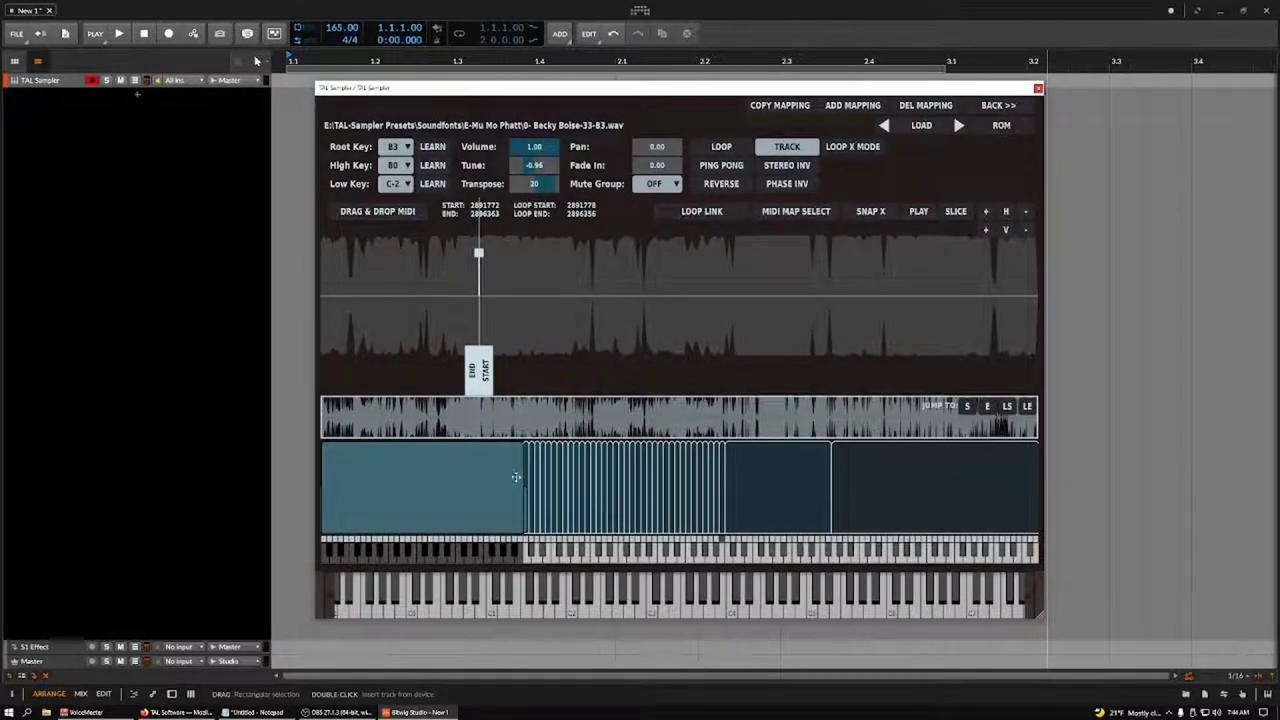
Inspect Layer A's mapped zones, including the 45-F3, 28-D3 and 52-C2 samples.
{"action": "left_click", "coordinate": [551, 467]}
{"action": "left_click", "coordinate": [583, 465]}
{"action": "left_click", "coordinate": [628, 464]}
{"action": "left_click", "coordinate": [716, 465]}
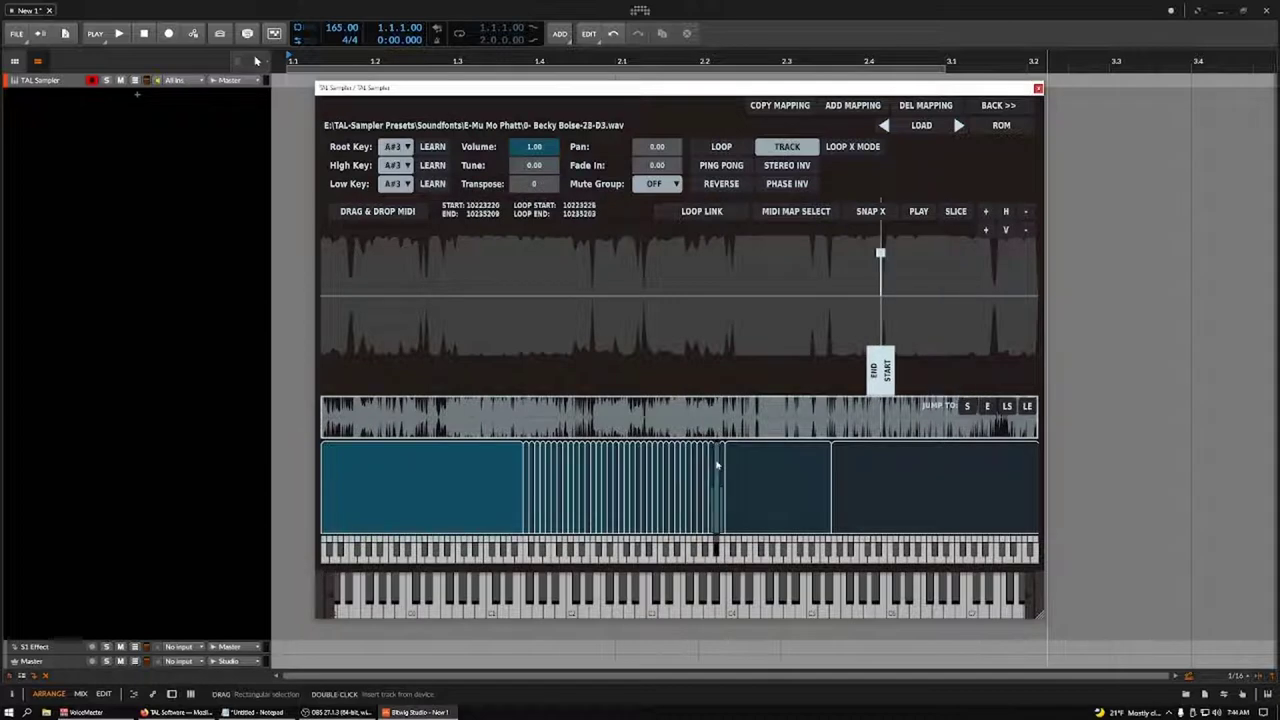
{"action": "left_click", "coordinate": [604, 490]}
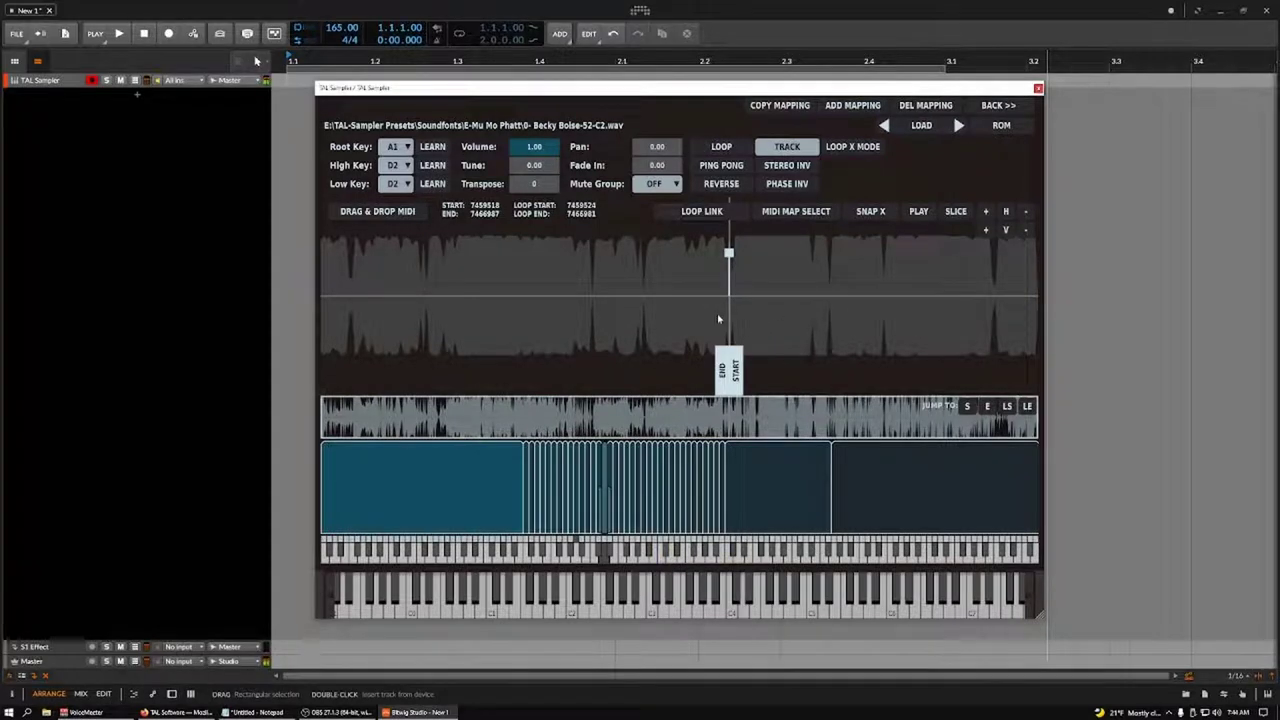
Go back to the main page, view Layer B's sample, then the four-layer overview.
{"action": "left_click", "coordinate": [993, 106]}
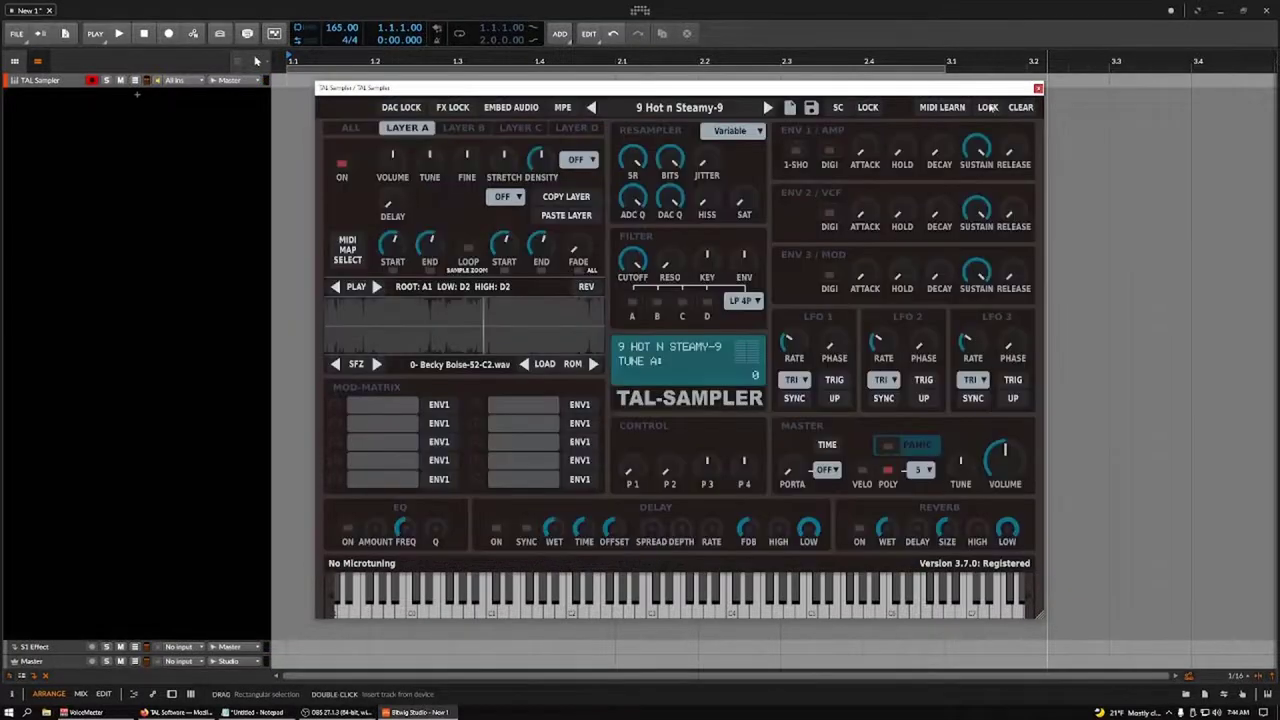
{"action": "left_click", "coordinate": [476, 130]}
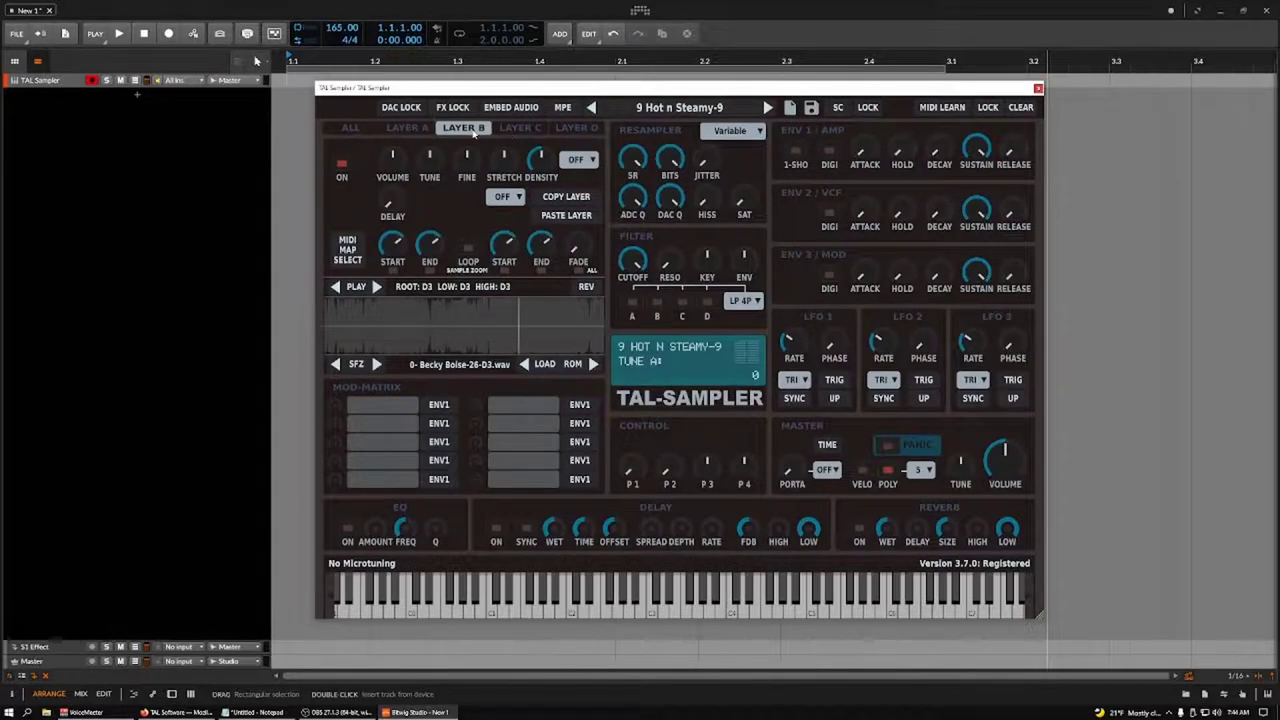
{"action": "left_click", "coordinate": [351, 129]}
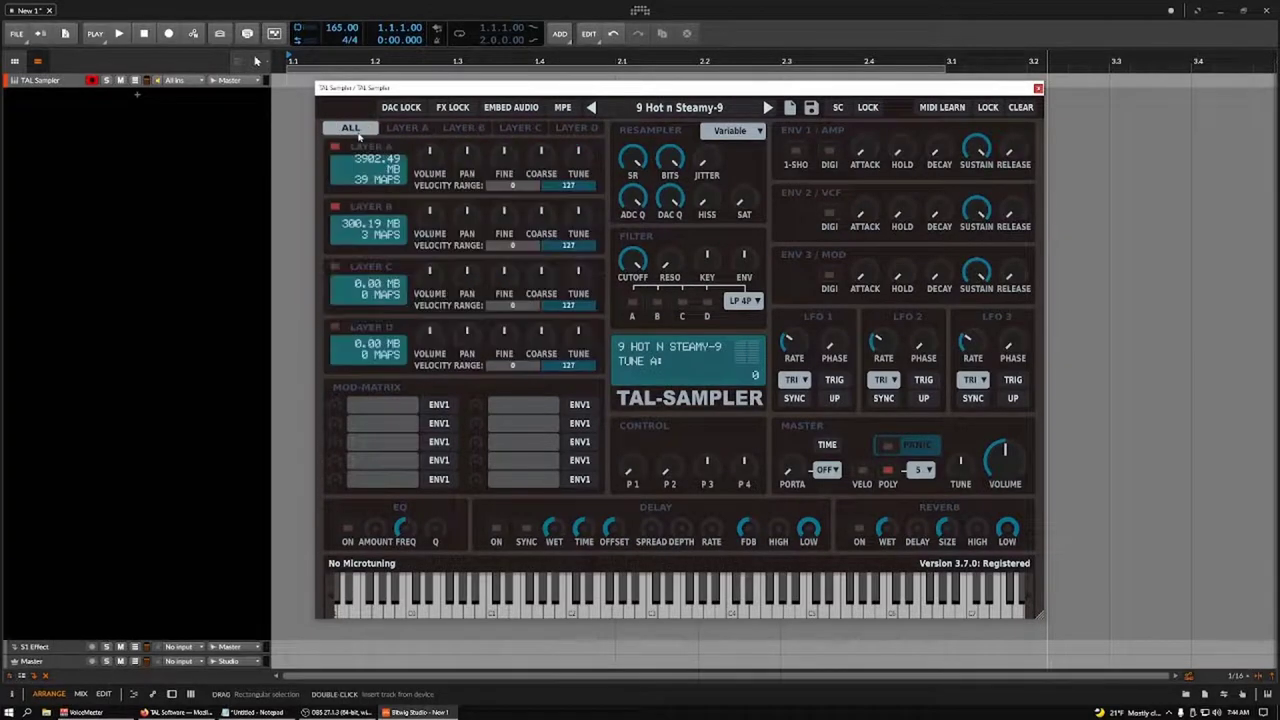